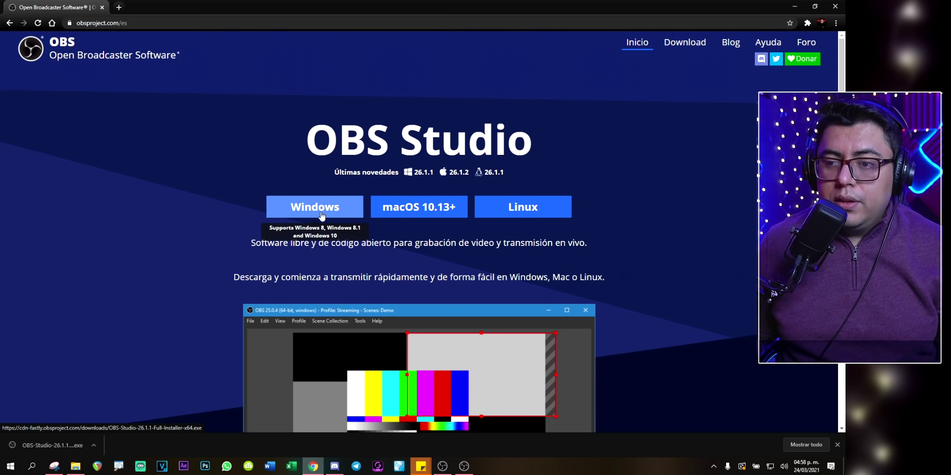
# Download the Windows installer of OBS Studio from the OBS project site
pyautogui.click(306, 204)
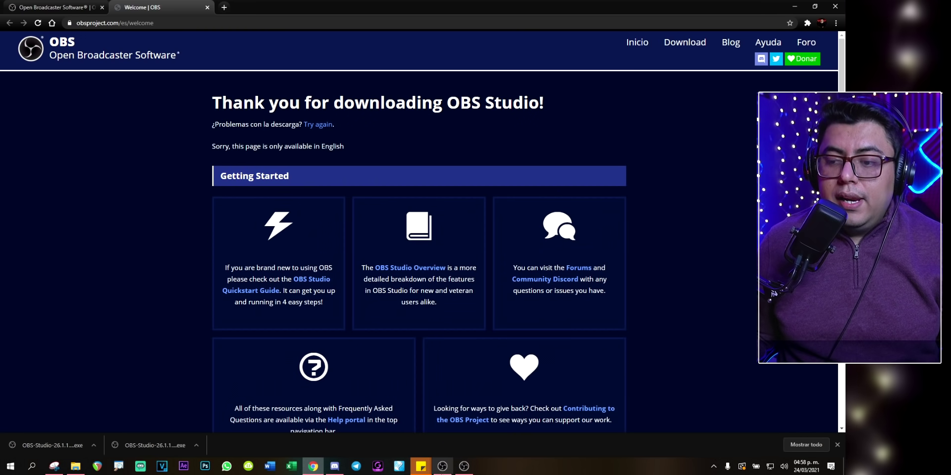
# Switch to OBS Studio and set its interface theme to Dark (Por defecto) in the general settings
pyautogui.click(464, 468)
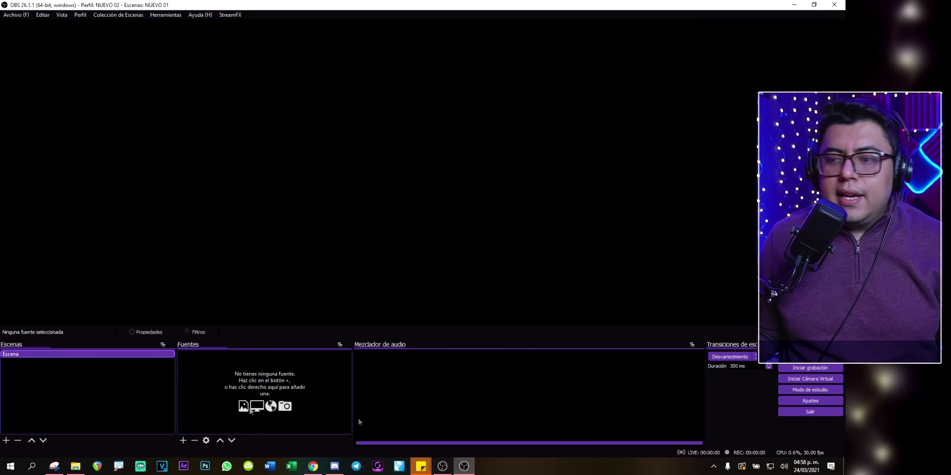
pyautogui.click(789, 399)
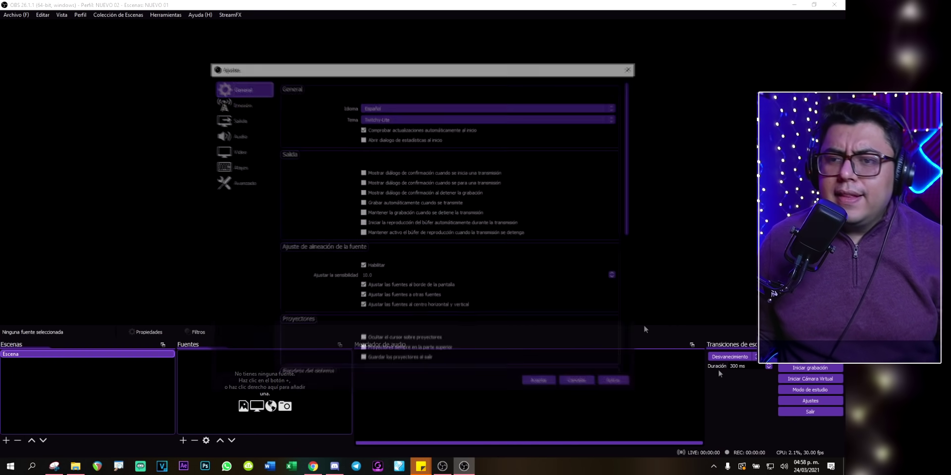
pyautogui.click(376, 119)
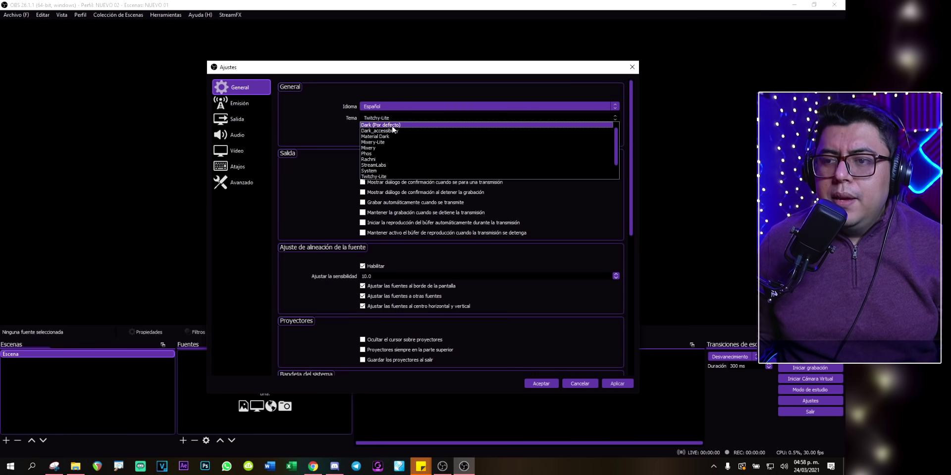
pyautogui.click(392, 125)
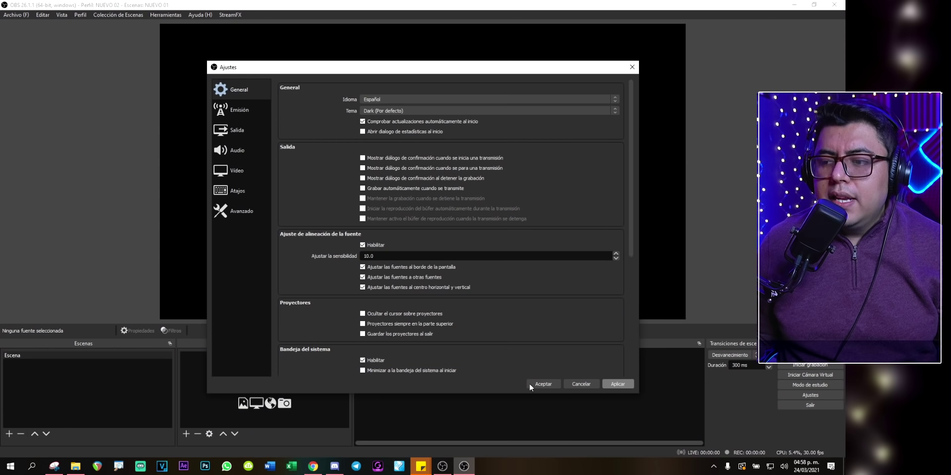
pyautogui.click(537, 383)
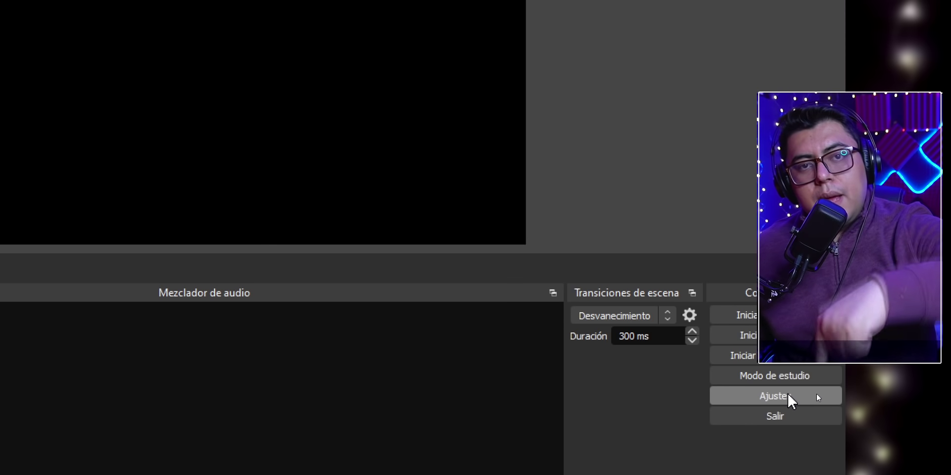
# In the output settings, set the output mode to Avanzado and the streaming encoder to NVIDIA NVENC H.264 (new)
pyautogui.click(789, 395)
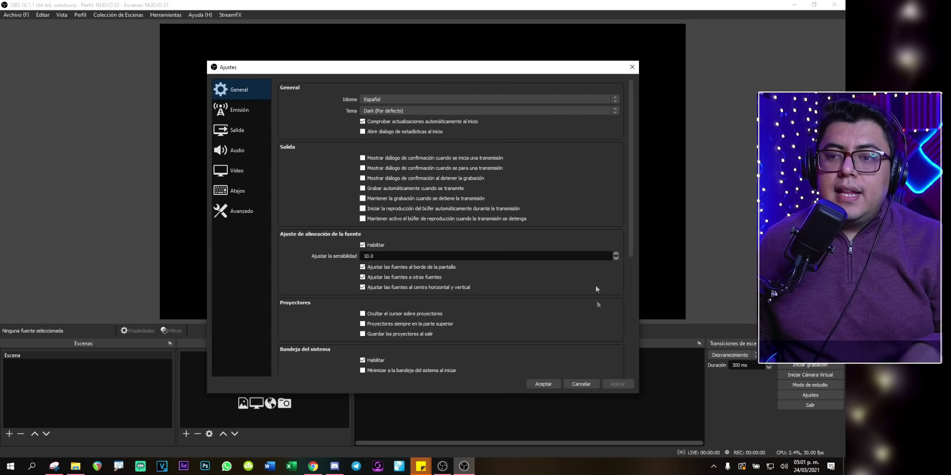
pyautogui.moveTo(482, 69); pyautogui.dragTo(323, 64)
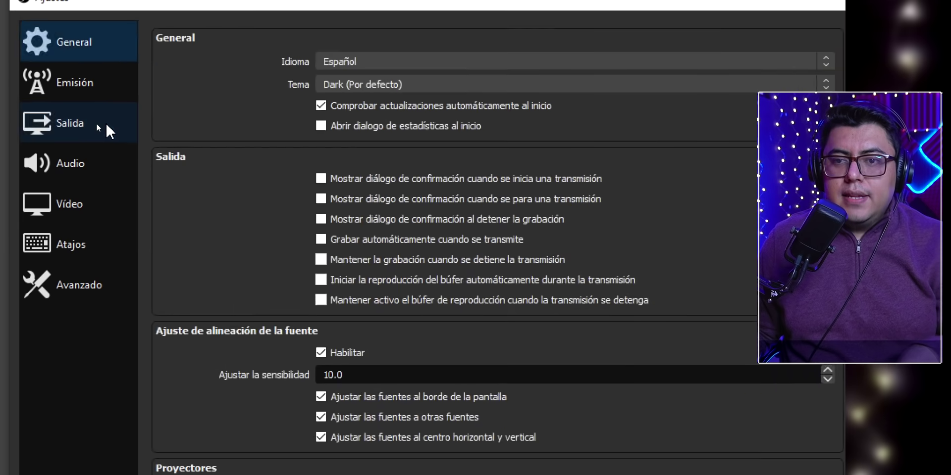
pyautogui.click(97, 126)
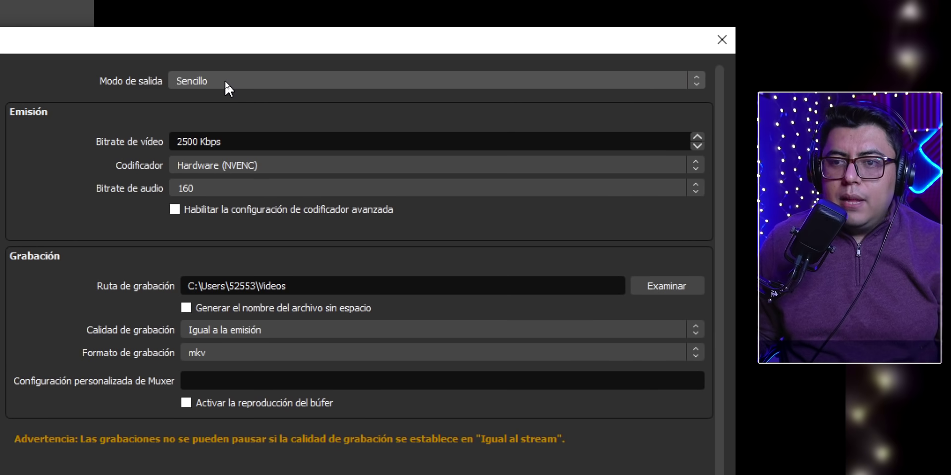
pyautogui.click(225, 80)
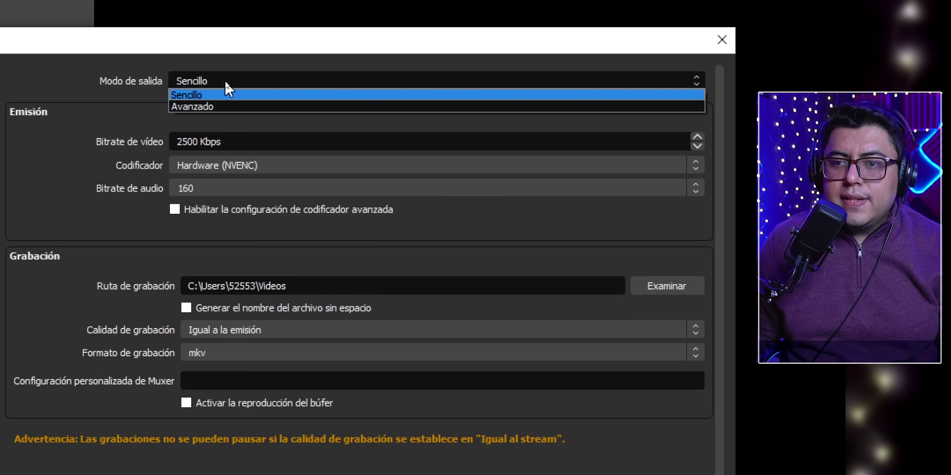
pyautogui.click(232, 107)
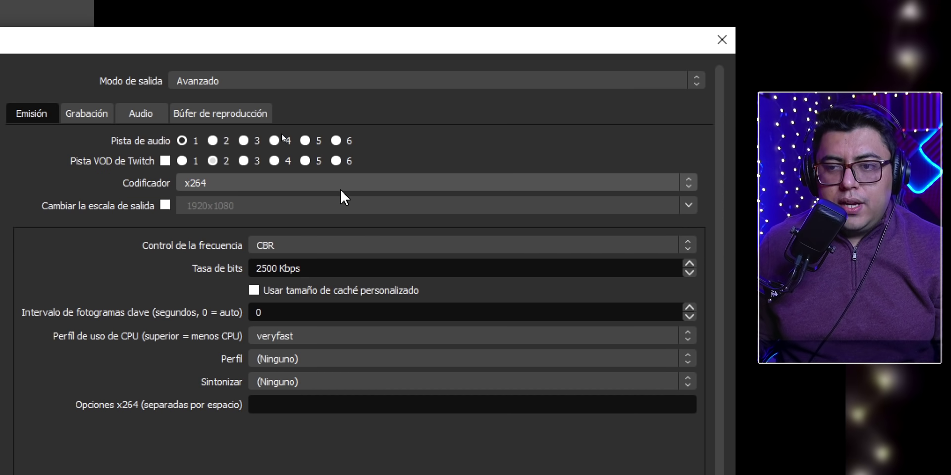
pyautogui.click(335, 186)
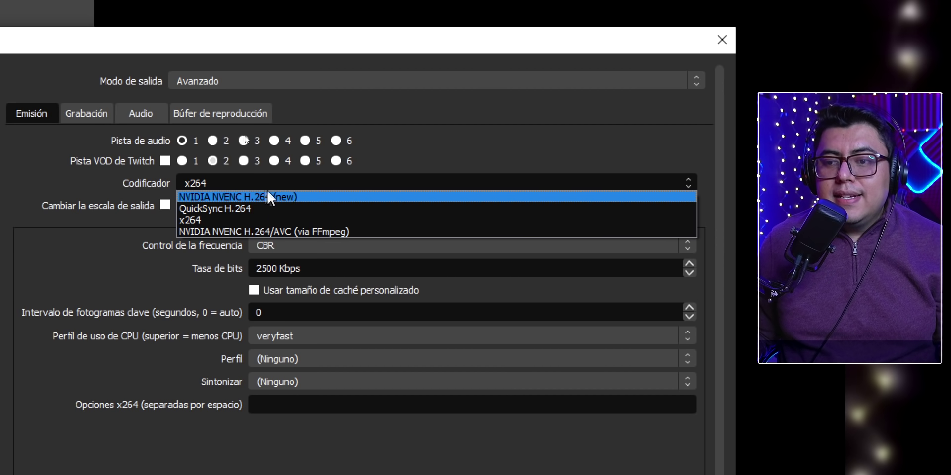
pyautogui.click(318, 197)
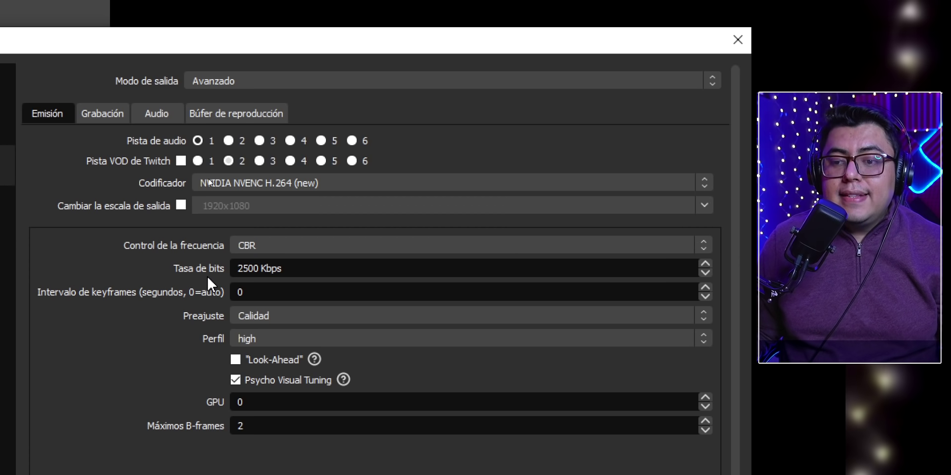
pyautogui.moveTo(291, 268); pyautogui.dragTo(233, 268)
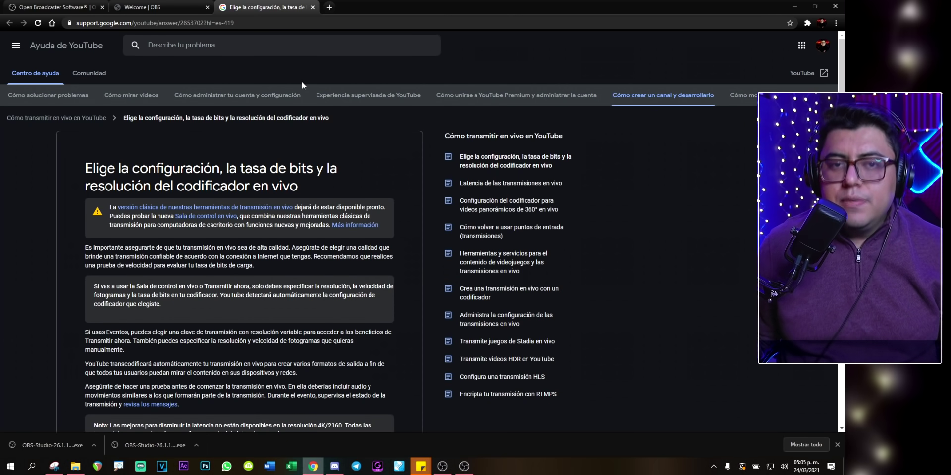
# Look up the recommended video bitrate range for 1080p streaming on the YouTube help page in Chrome
pyautogui.scroll(-6, 313, 215)
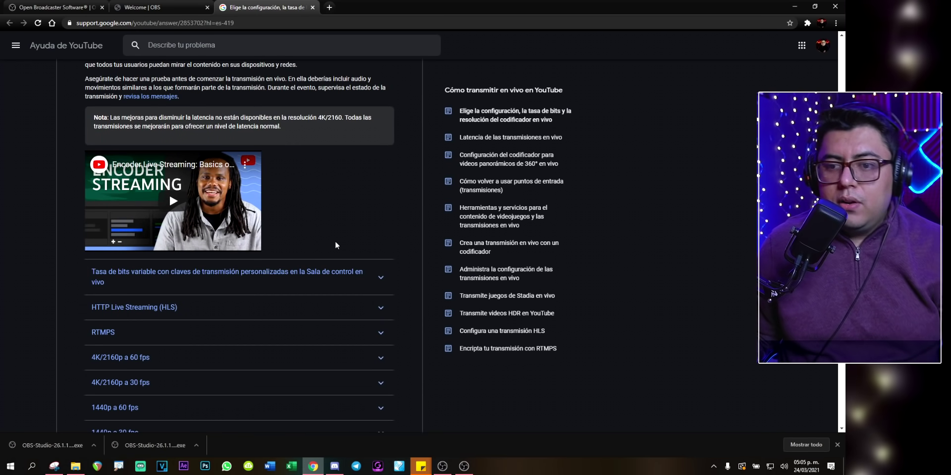
pyautogui.scroll(-4, 336, 239)
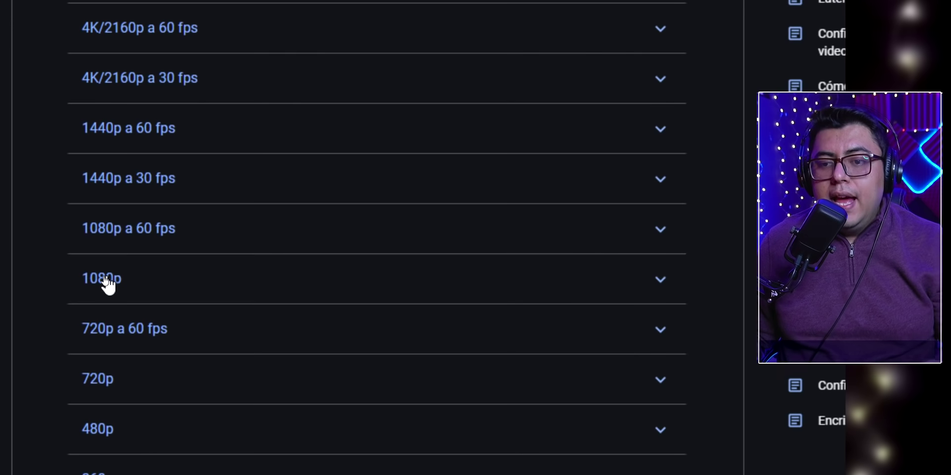
pyautogui.click(105, 281)
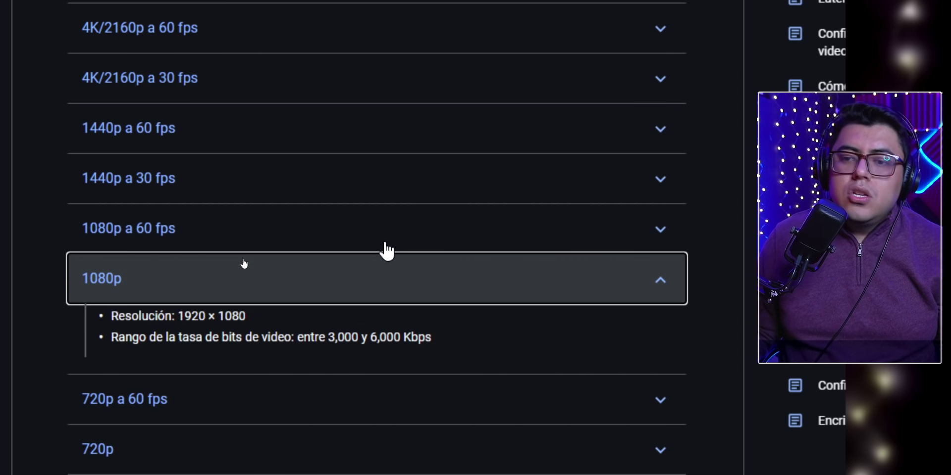
pyautogui.scroll(2, 166, 68)
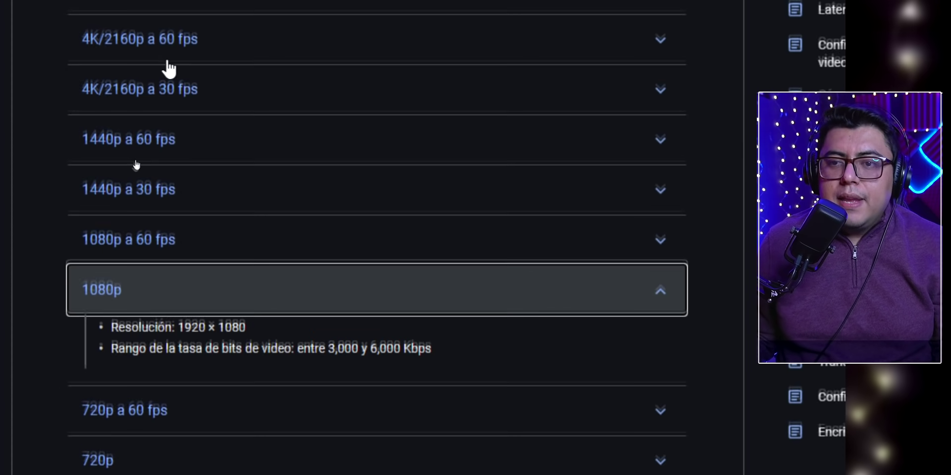
pyautogui.scroll(1, 178, 69)
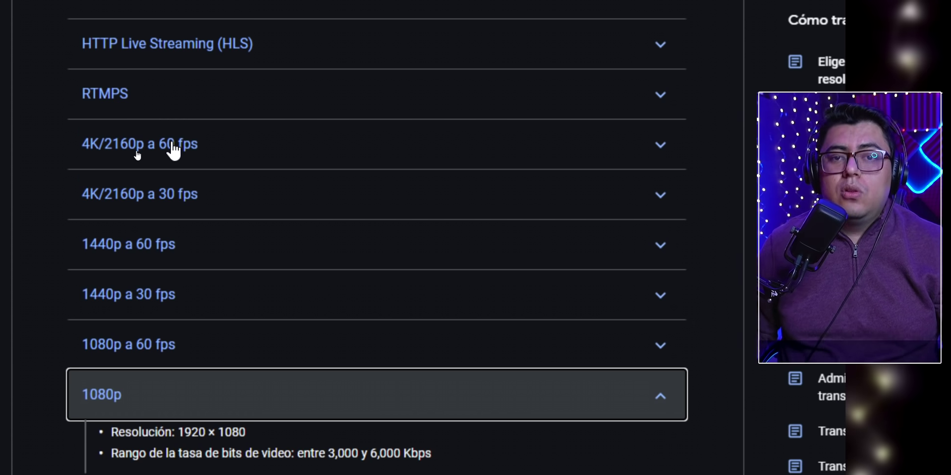
pyautogui.scroll(-3, 194, 163)
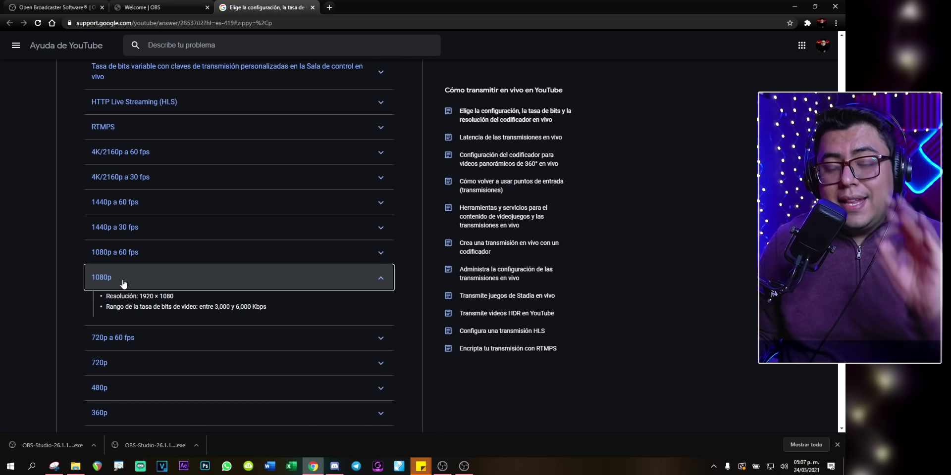
# Run an internet speed test on speedtest.net and compare the upload speed with YouTube's 1080p bitrate range
pyautogui.click(328, 7)
pyautogui.click(322, 22)
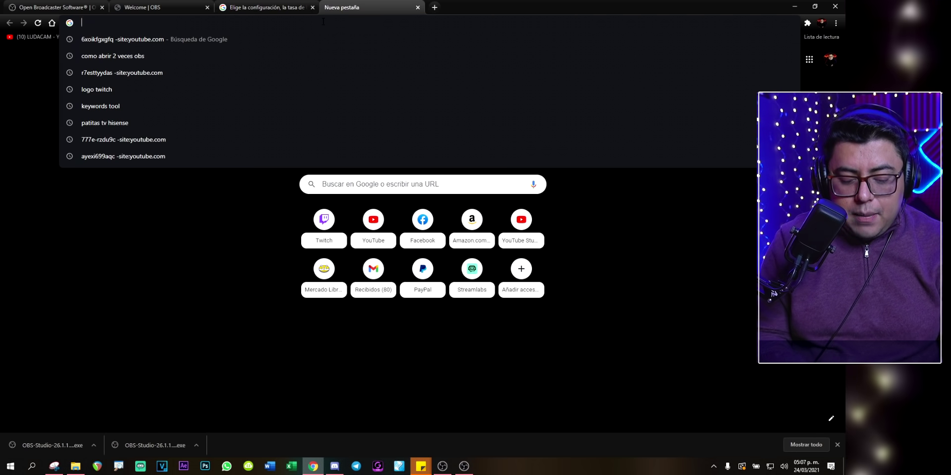
pyautogui.write('speedtest')
pyautogui.press('Return')
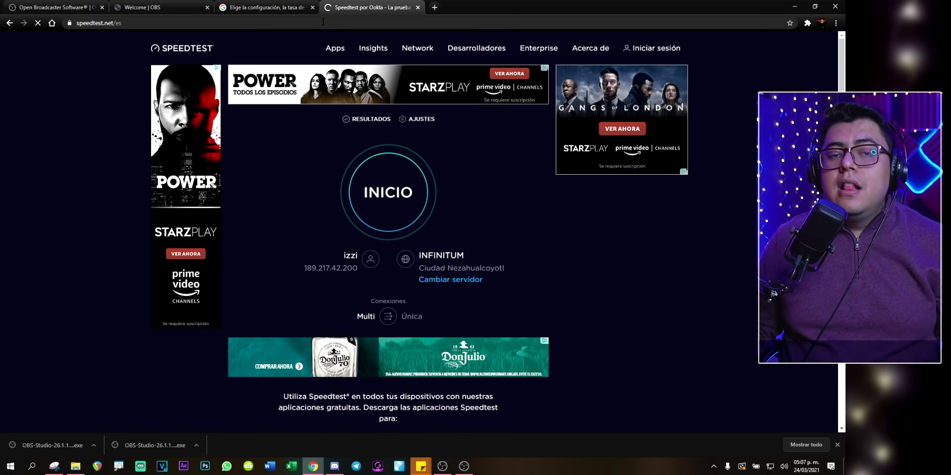
pyautogui.click(401, 208)
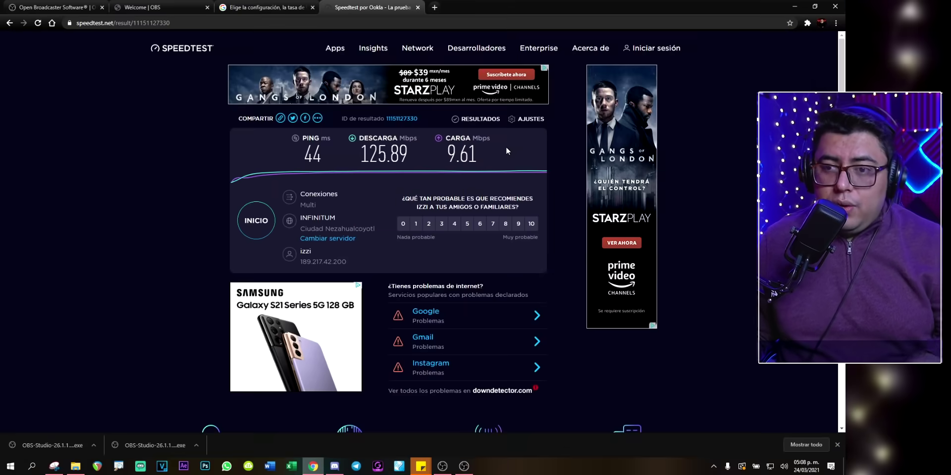
pyautogui.click(248, 7)
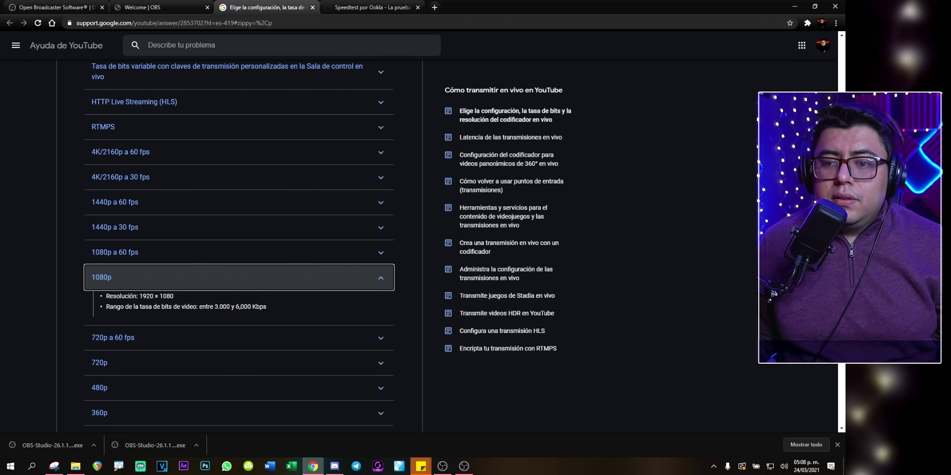
pyautogui.moveTo(214, 307); pyautogui.dragTo(250, 307)
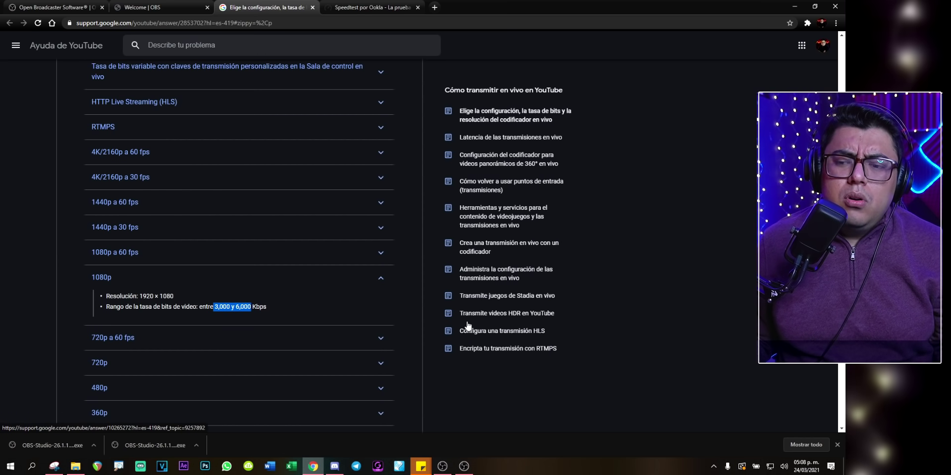
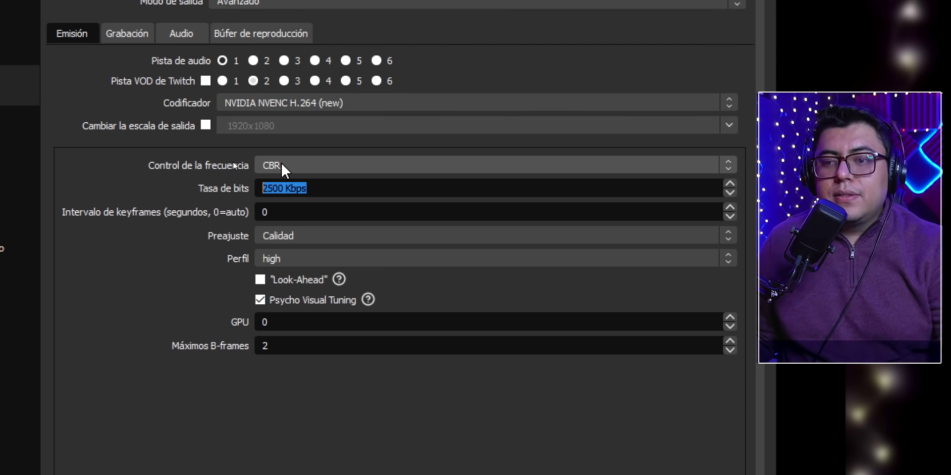
# Back in the OBS streaming output settings, set the NVENC bitrate to 4500 Kbps and the preset to Máxima Calidad
pyautogui.click(320, 184)
pyautogui.doubleClick(320, 184)
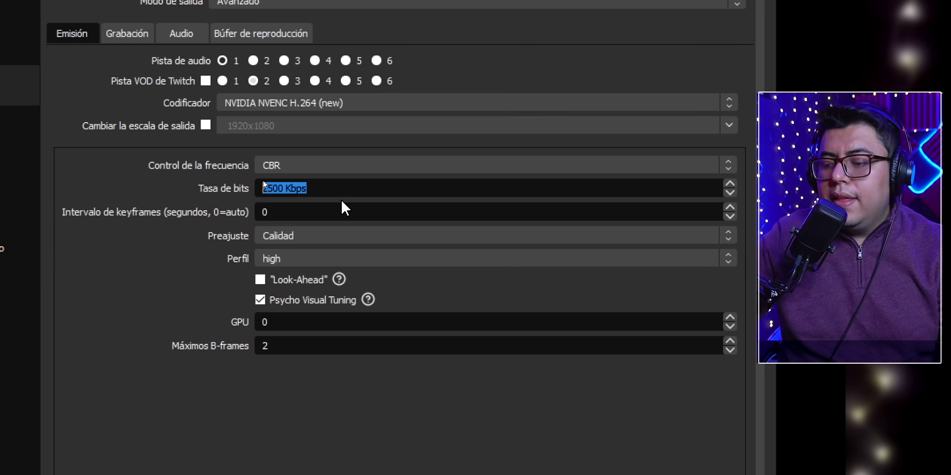
pyautogui.write('4500')
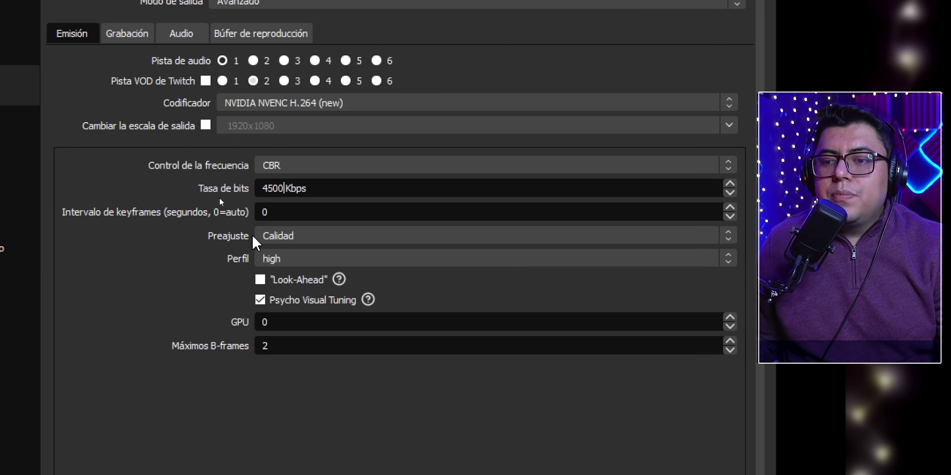
pyautogui.click(277, 236)
pyautogui.click(283, 249)
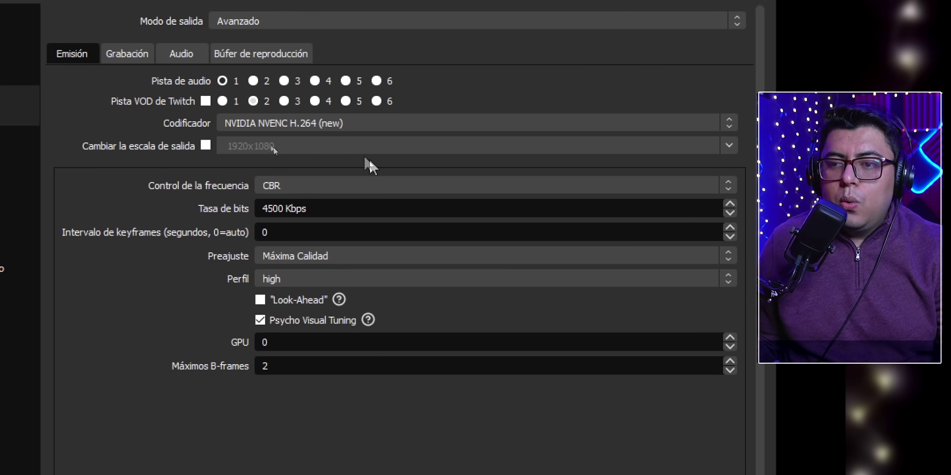
# Set the streaming encoder to x264 with a bitrate of 4500 Kbps and review its CPU usage presets
pyautogui.click(332, 123)
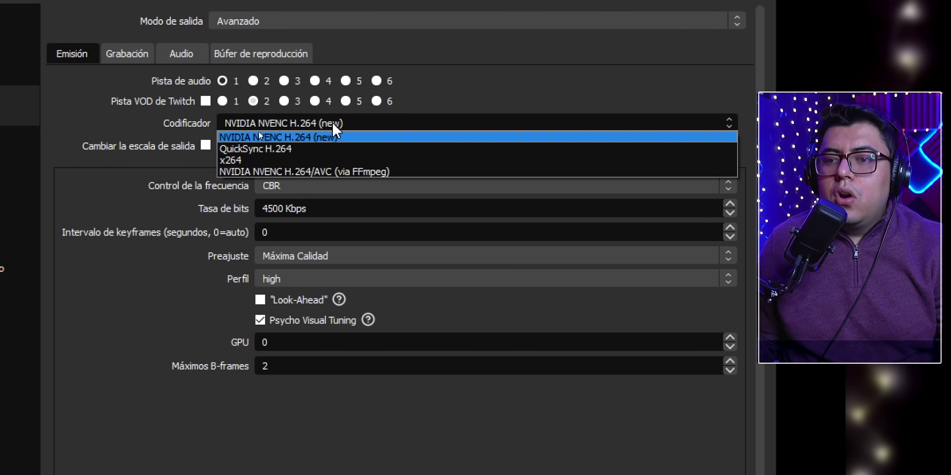
pyautogui.click(253, 161)
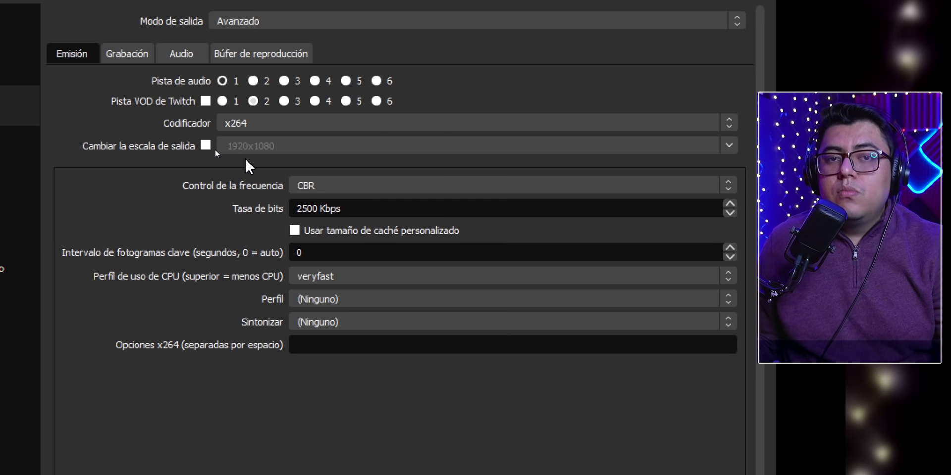
pyautogui.click(378, 208)
pyautogui.moveTo(378, 208); pyautogui.dragTo(201, 190)
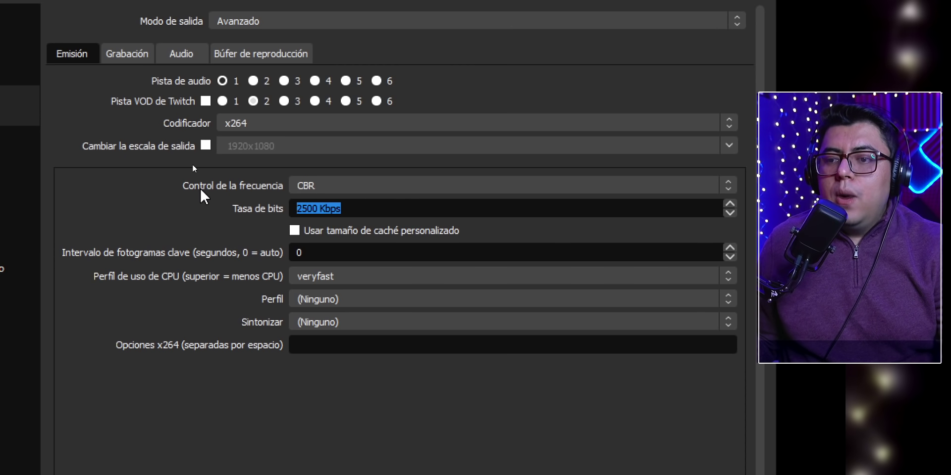
pyautogui.write('4500')
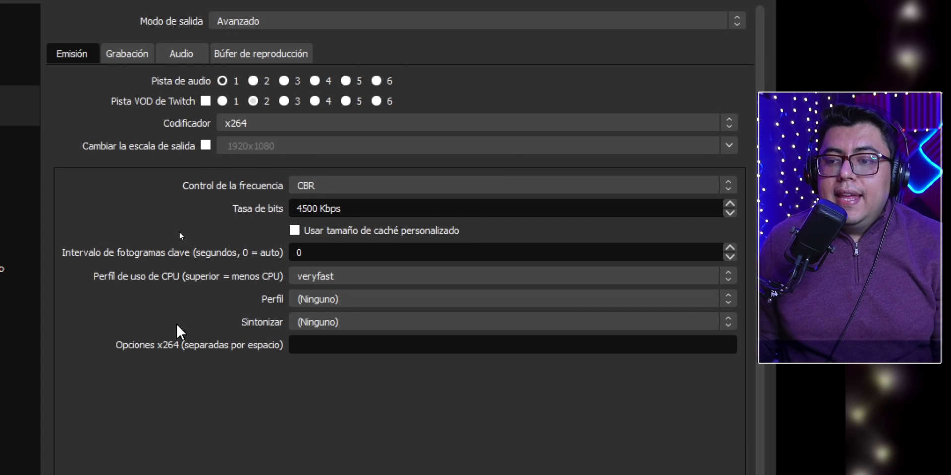
pyautogui.click(313, 277)
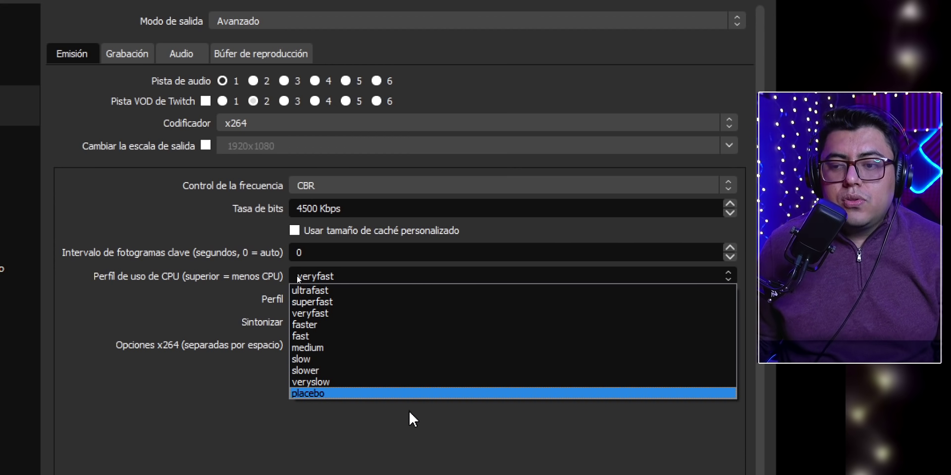
pyautogui.click(172, 172)
# Set the streaming encoder to QuickSync H.264 with a bitrate of 4500 Kbps and the target usage to quality
pyautogui.click(271, 123)
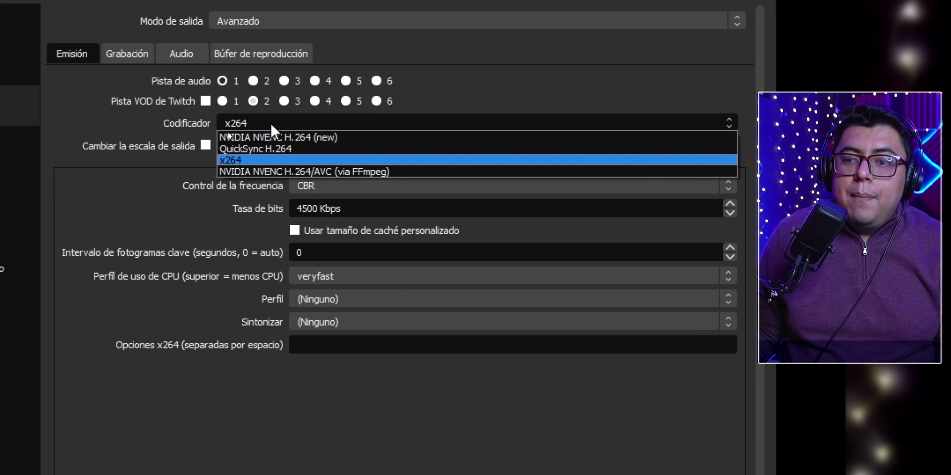
pyautogui.click(304, 149)
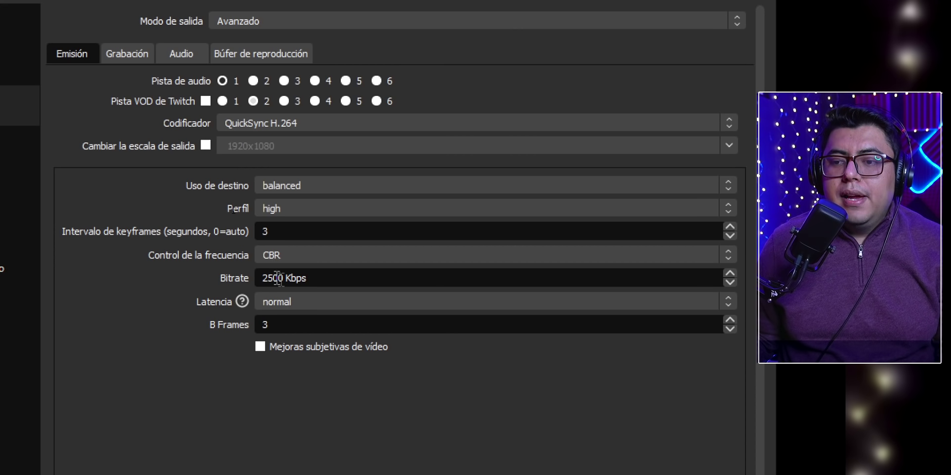
pyautogui.tripleClick(348, 278)
pyautogui.write('4500')
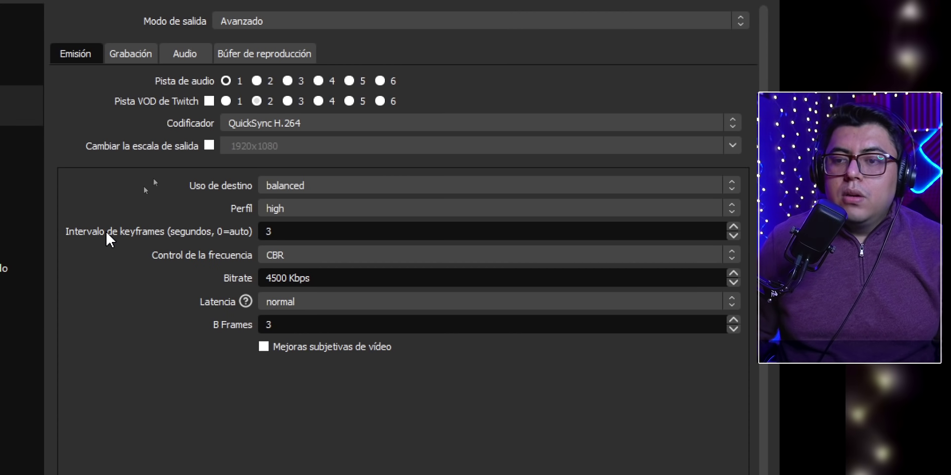
pyautogui.click(310, 185)
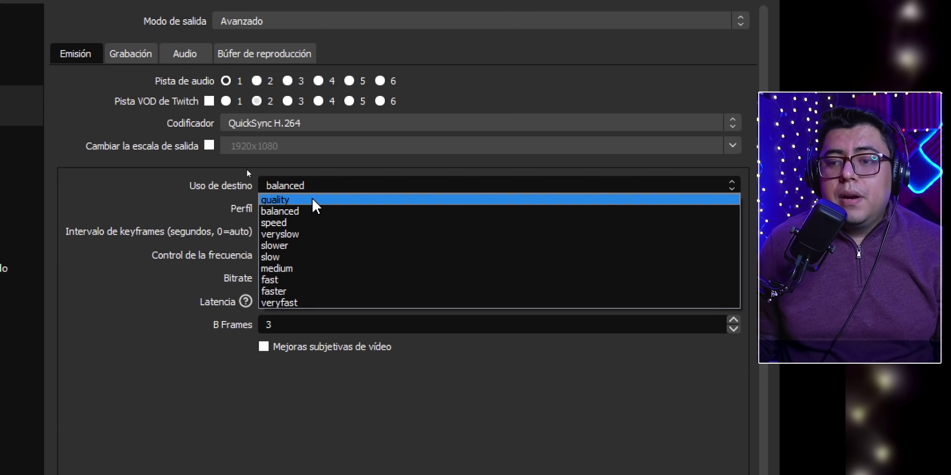
pyautogui.click(313, 200)
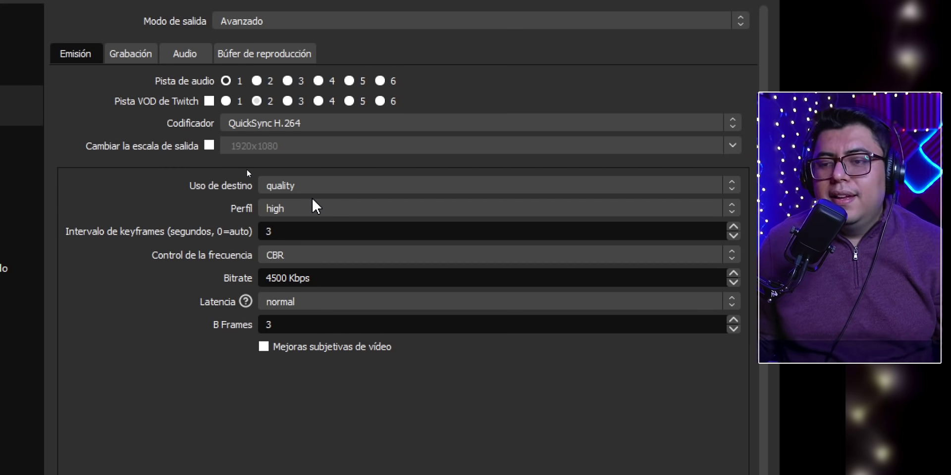
# Set the streaming encoder to NVIDIA NVENC H.264 (new) with a bitrate of 4500 Kbps and save the settings
pyautogui.click(295, 124)
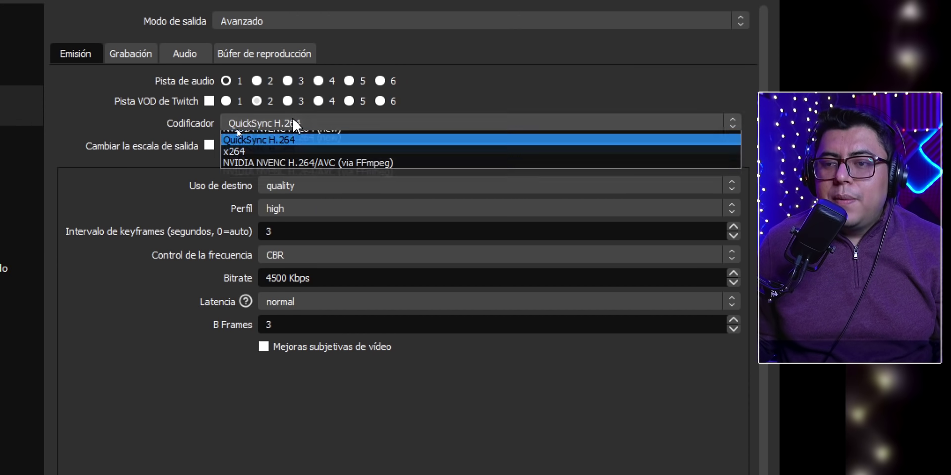
pyautogui.click(296, 134)
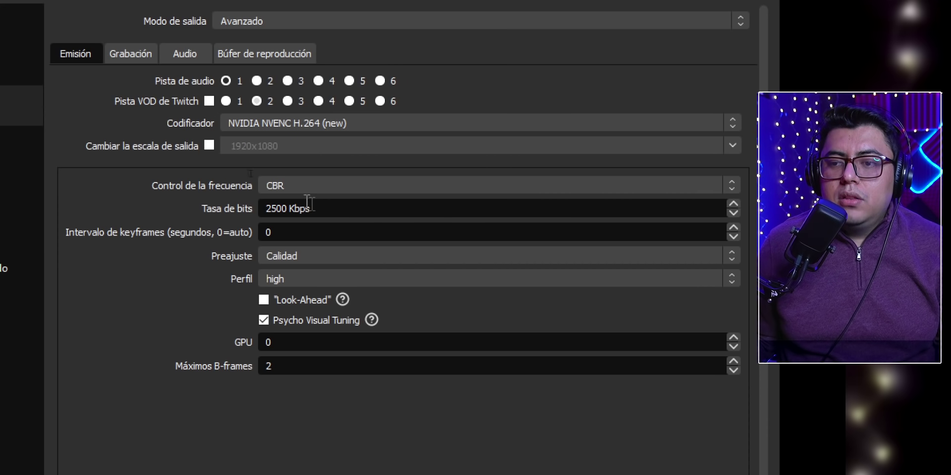
pyautogui.click(326, 208)
pyautogui.hotkey('ctrl', 'a')
pyautogui.write('4500')
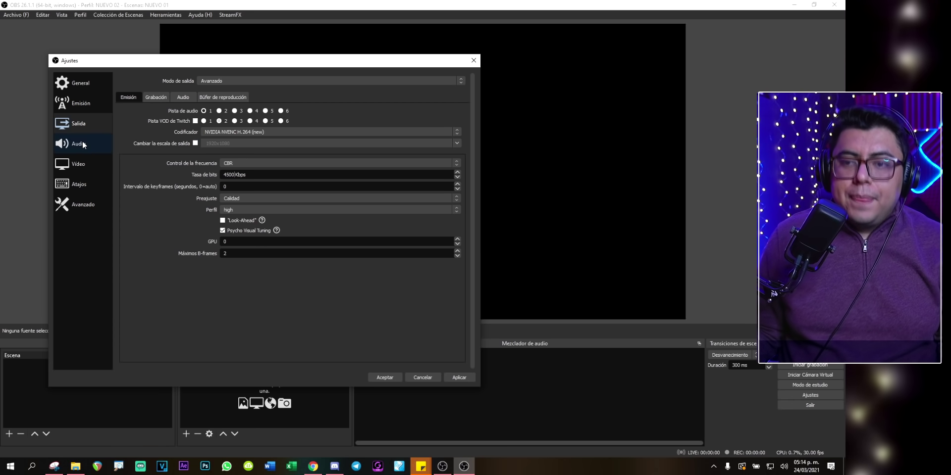
pyautogui.click(85, 167)
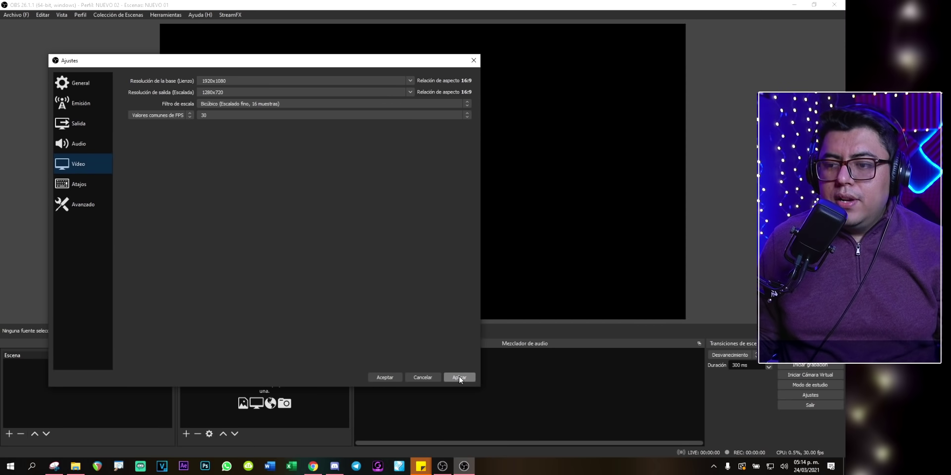
pyautogui.click(396, 377)
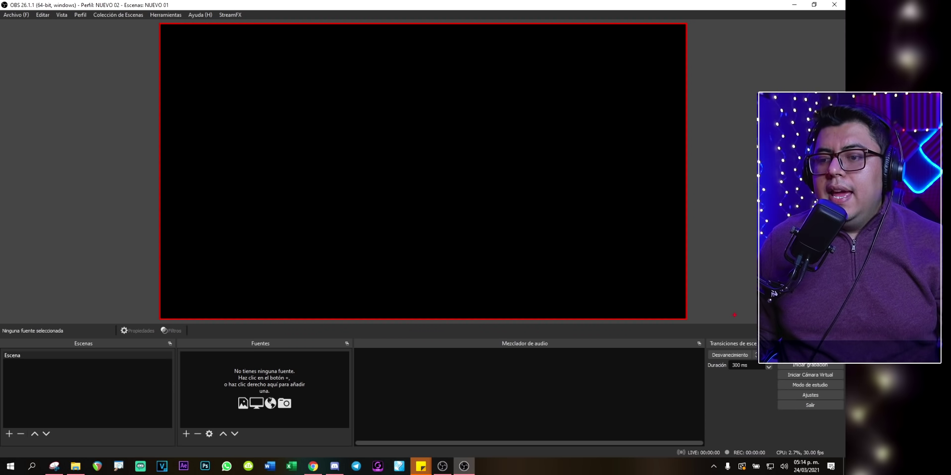
# Check the base and output resolutions in the video settings, then close the dialog
pyautogui.click(813, 395)
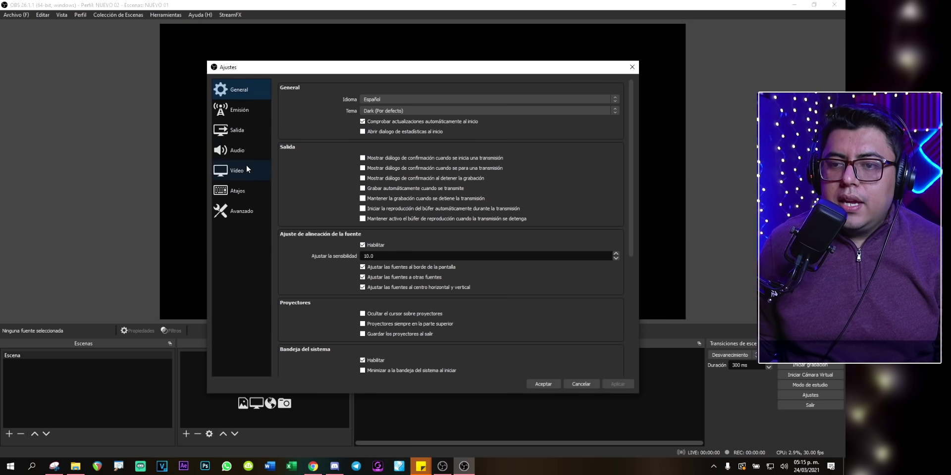
pyautogui.click(246, 165)
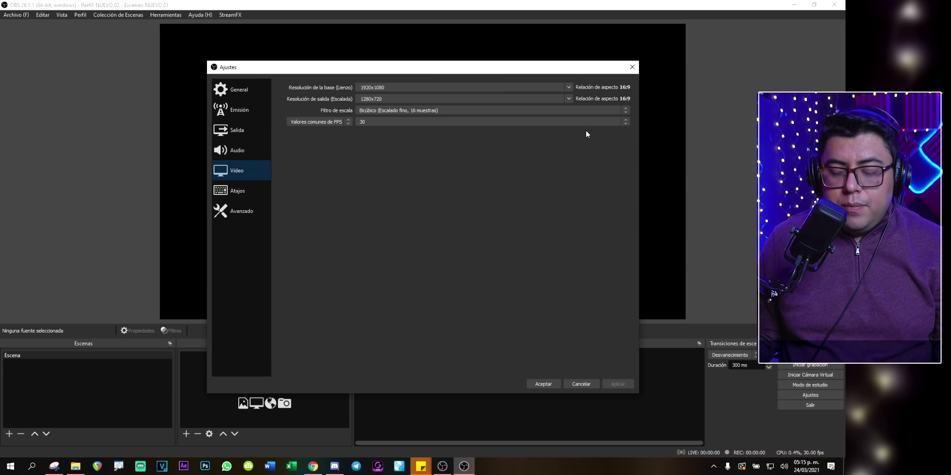
pyautogui.click(632, 67)
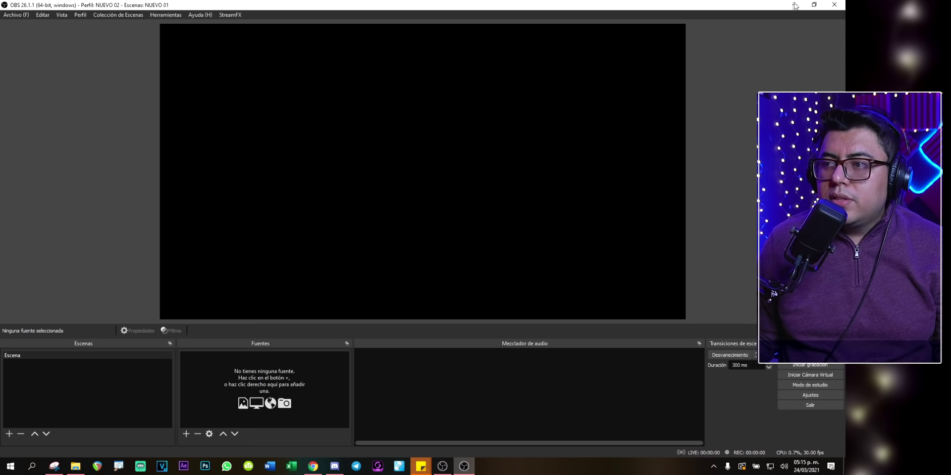
# Minimize OBS, open the Windows display settings from the desktop and select display 1
pyautogui.click(793, 6)
pyautogui.click(792, 6)
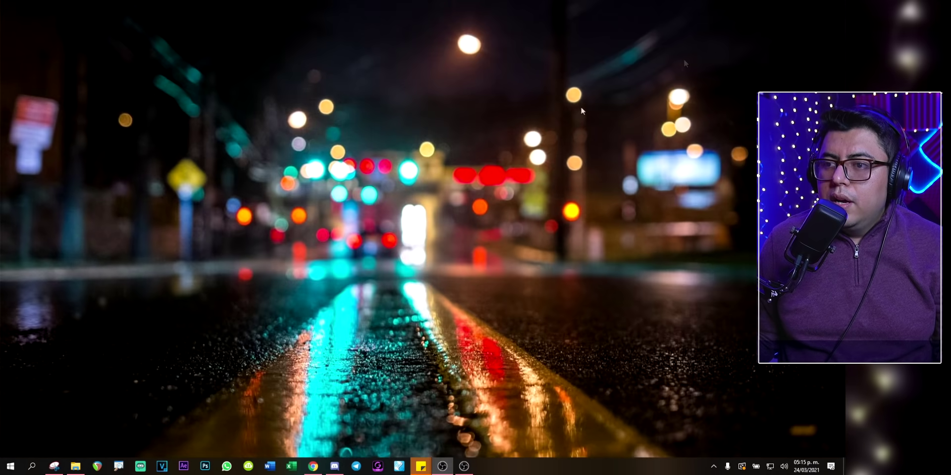
pyautogui.rightClick(365, 169)
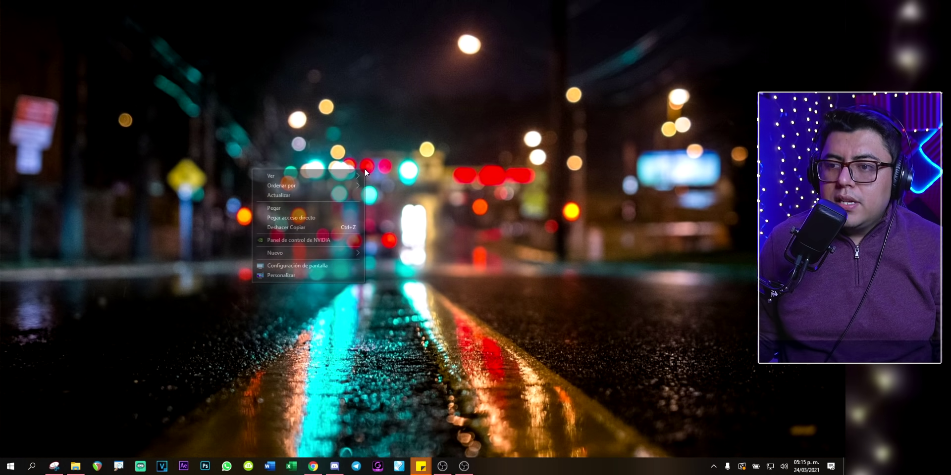
pyautogui.click(317, 267)
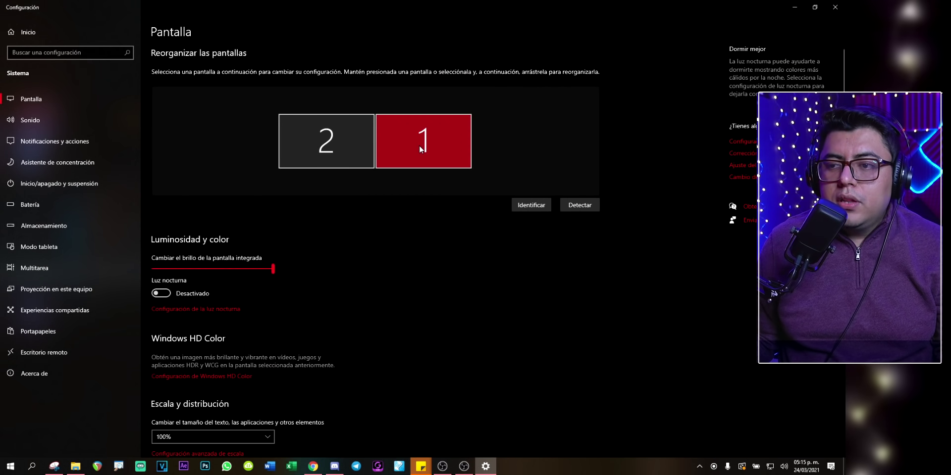
pyautogui.click(324, 135)
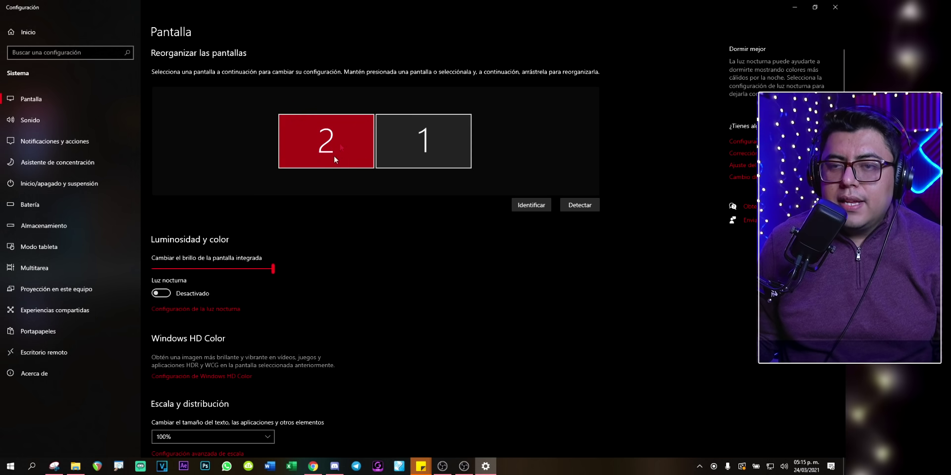
pyautogui.click(436, 148)
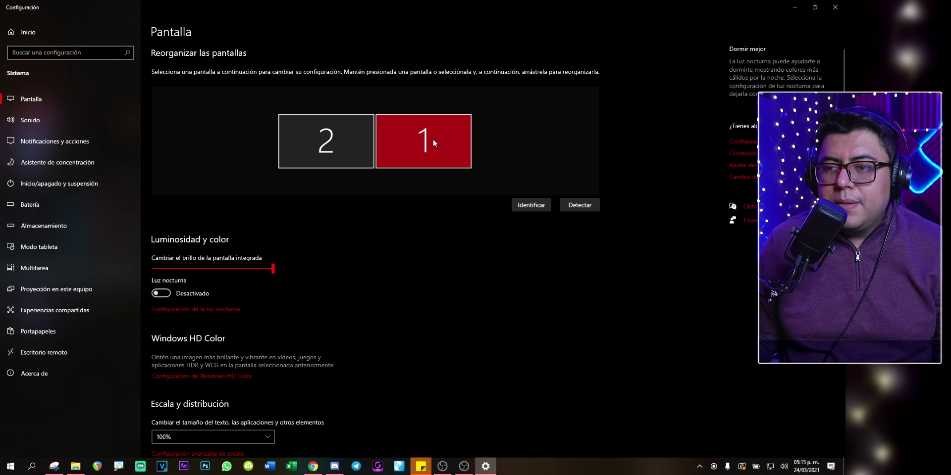
# Review the available screen resolutions for display 1, choose 1920 × 1080 (recomendada) and close the Windows settings
pyautogui.scroll(-5, 448, 277)
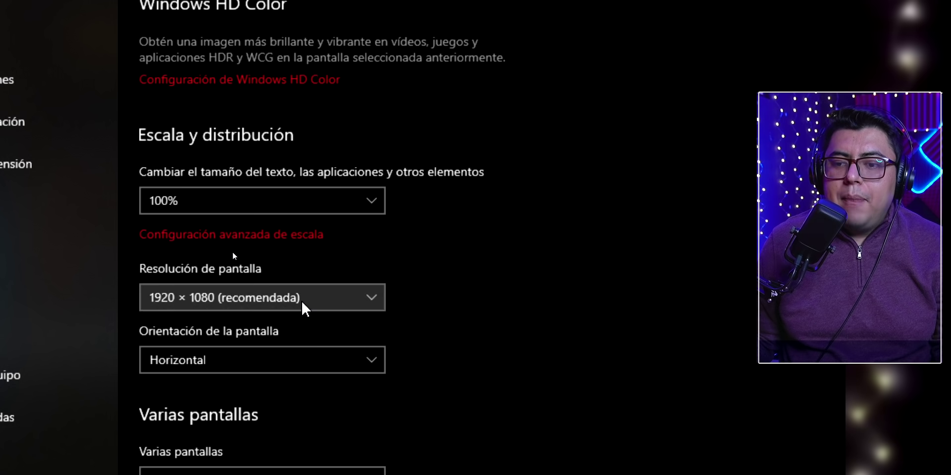
pyautogui.click(302, 304)
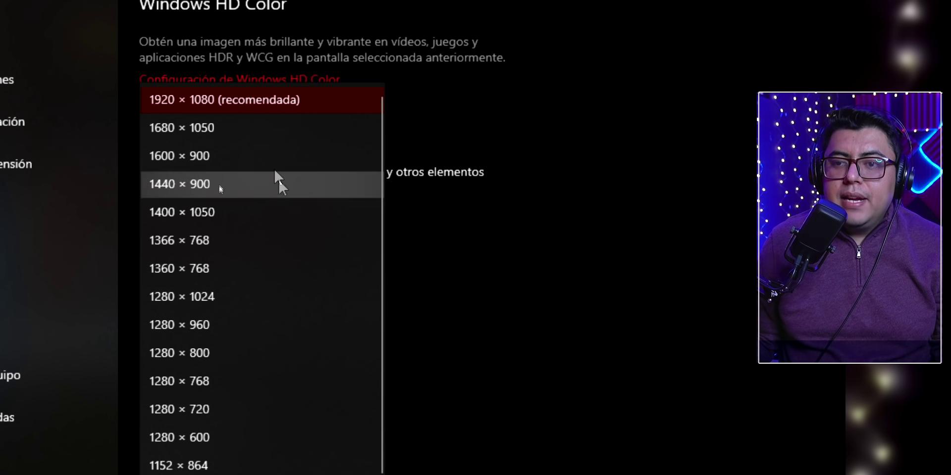
pyautogui.click(262, 104)
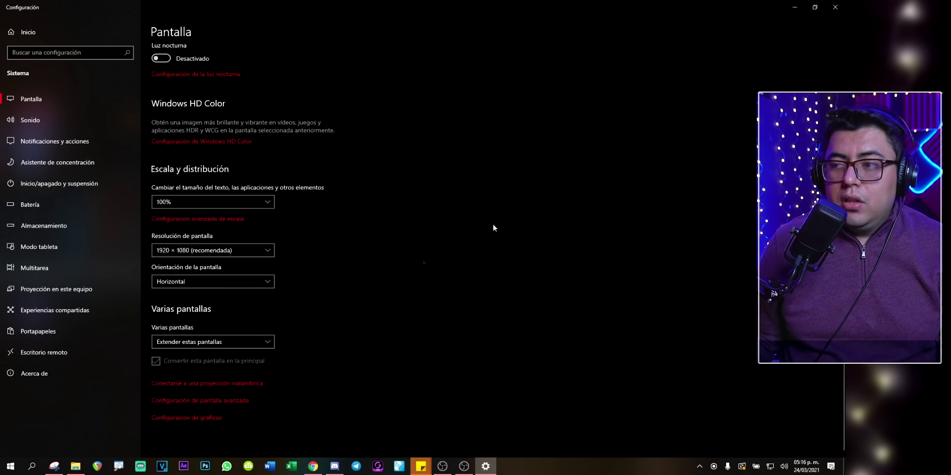
pyautogui.click(833, 9)
# Switch back to OBS Studio, reopen the video settings and reposition the settings window over the preview
pyautogui.click(463, 466)
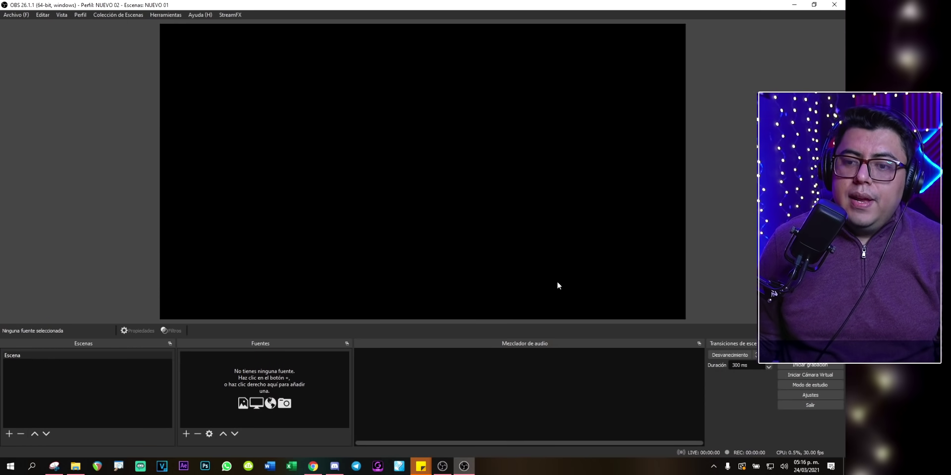
pyautogui.click(789, 396)
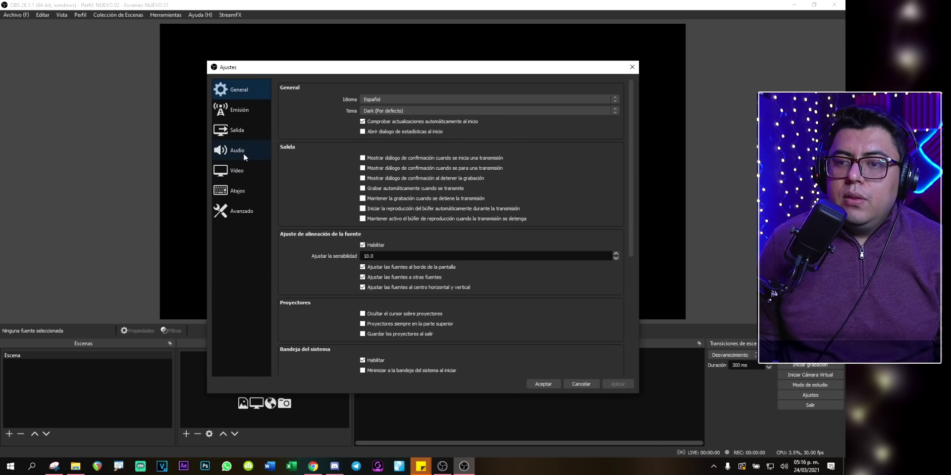
pyautogui.click(248, 168)
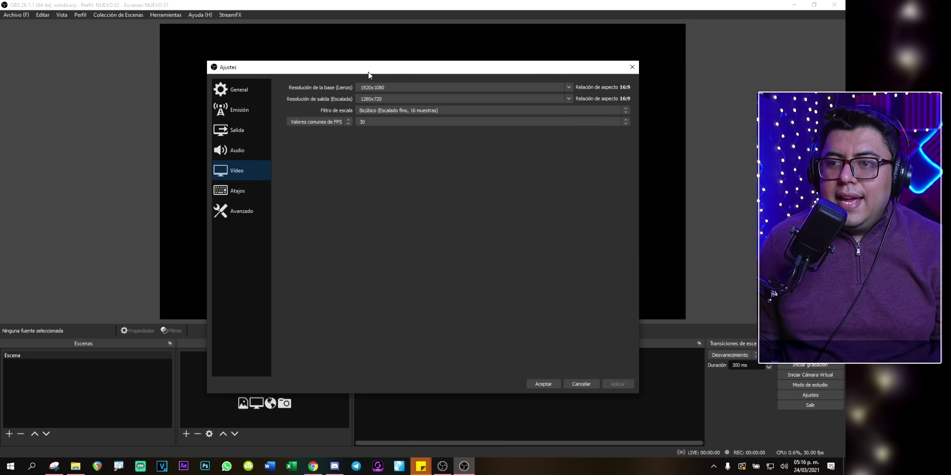
pyautogui.moveTo(403, 44); pyautogui.dragTo(398, 373)
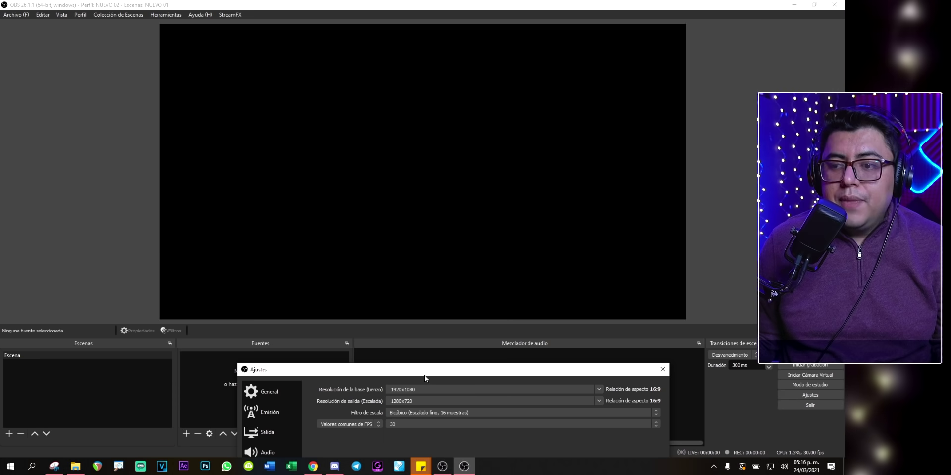
pyautogui.moveTo(426, 376); pyautogui.dragTo(347, 145)
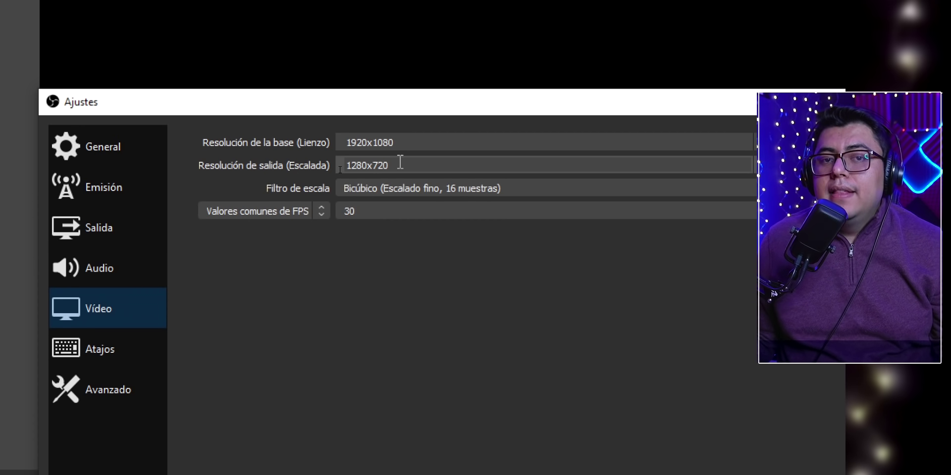
# Copy the base resolution 1920x1080 into the scaled output resolution and save the video settings
pyautogui.doubleClick(347, 169)
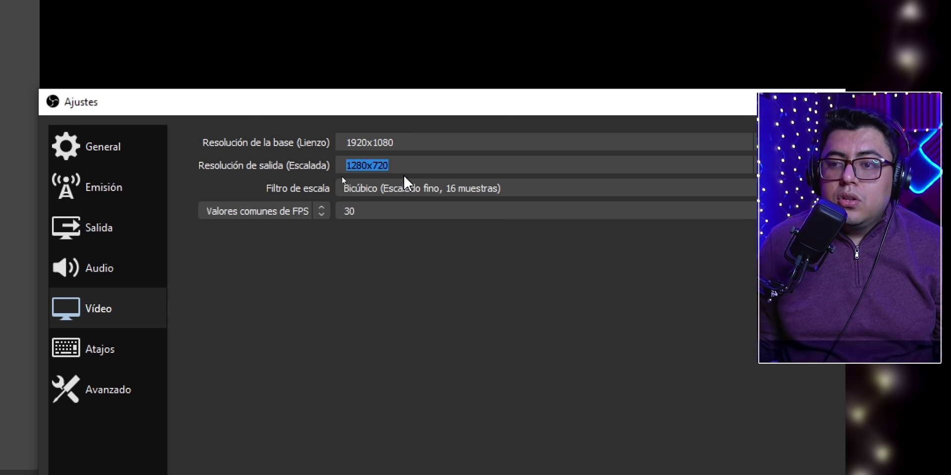
pyautogui.moveTo(404, 143); pyautogui.dragTo(347, 144)
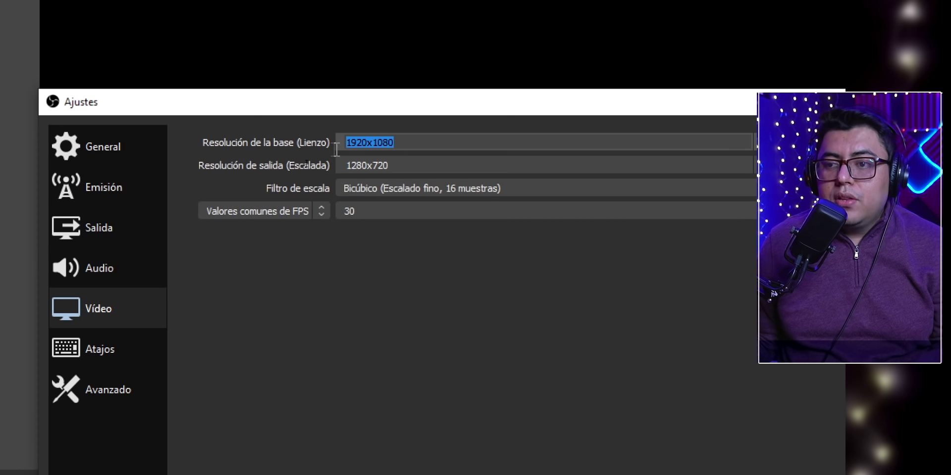
pyautogui.hotkey('ctrl', 'c')
pyautogui.moveTo(409, 165); pyautogui.dragTo(293, 165)
pyautogui.hotkey('ctrl', 'v')
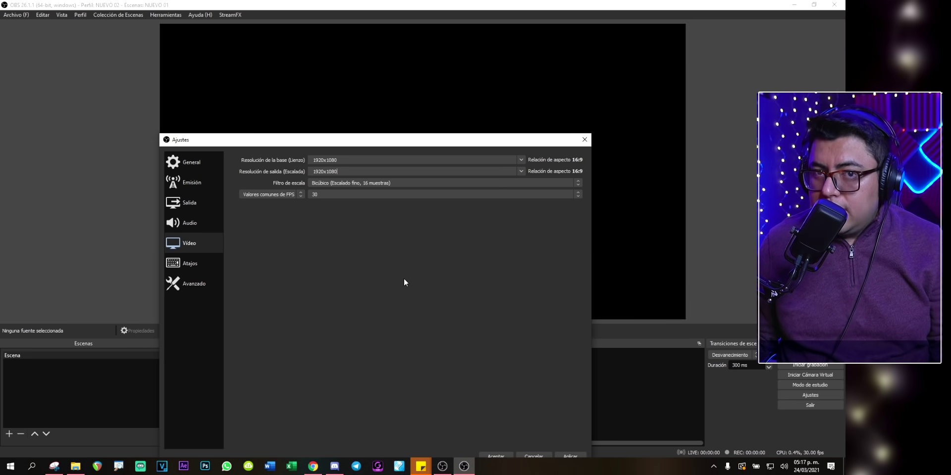
pyautogui.press('Return')
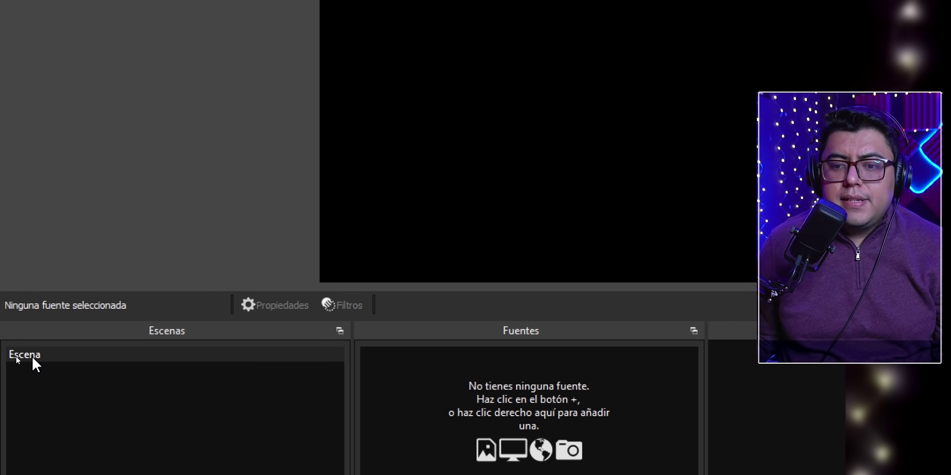
# Rename the existing scene in the scene list as PRE STREAM
pyautogui.rightClick(33, 359)
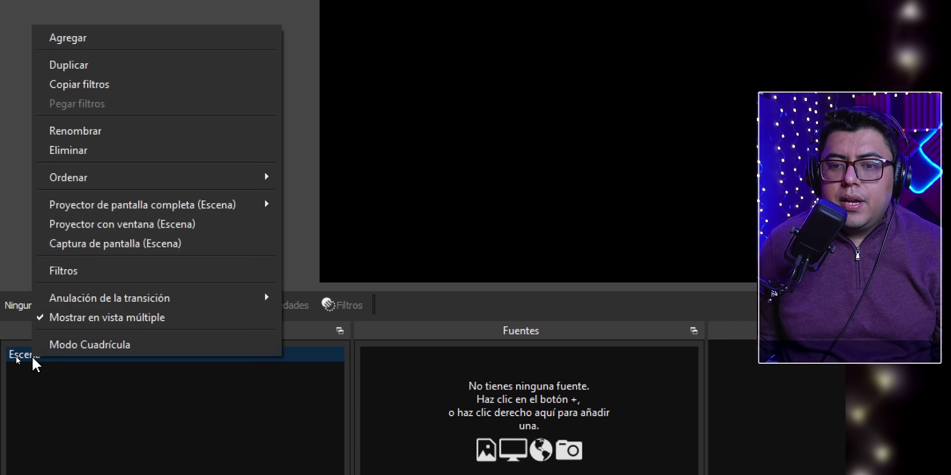
pyautogui.click(103, 130)
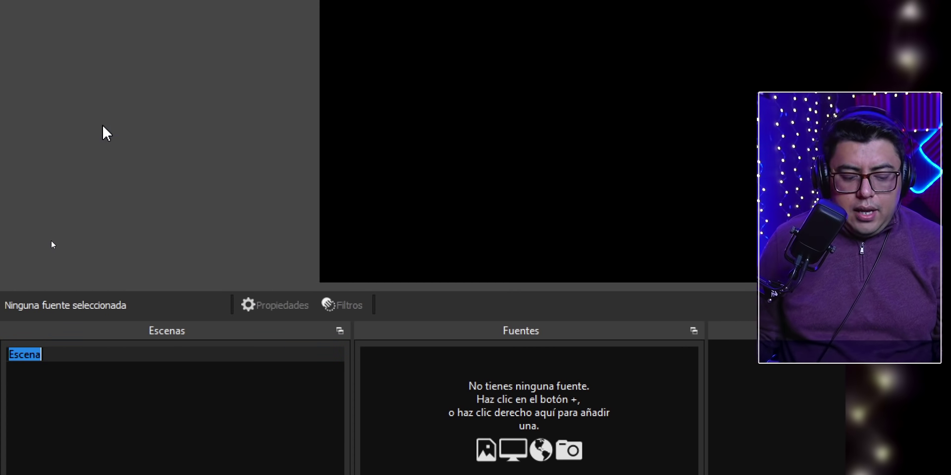
pyautogui.write('PRE STREAM')
pyautogui.press('Return')
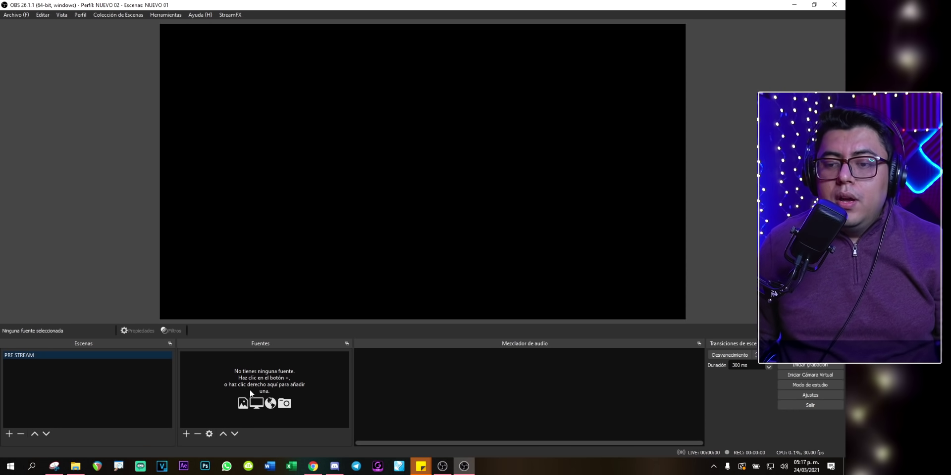
# Add a new media source (Fuente multimedia) named VIDEO to the PRE STREAM scene
pyautogui.click(186, 433)
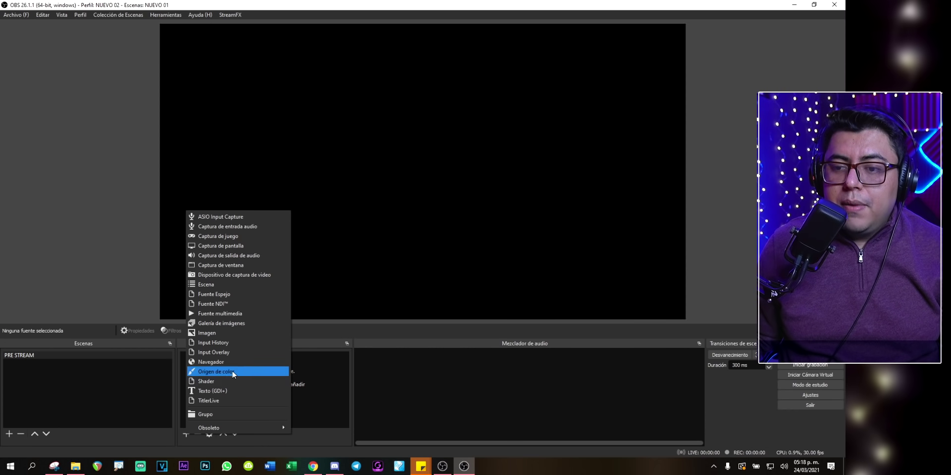
pyautogui.click(242, 317)
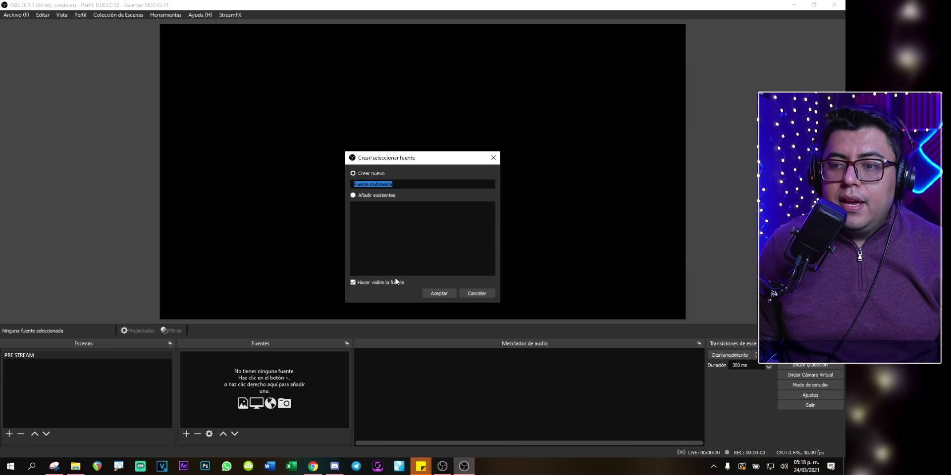
pyautogui.write('VIDEO')
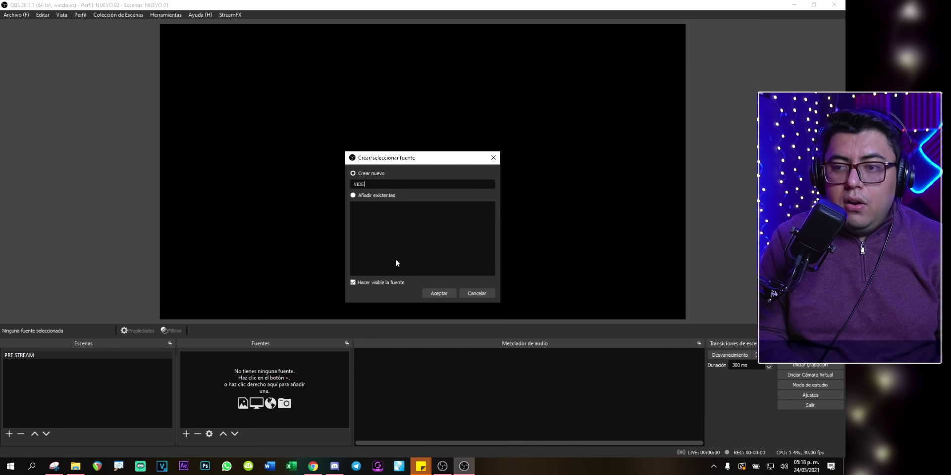
pyautogui.click(439, 294)
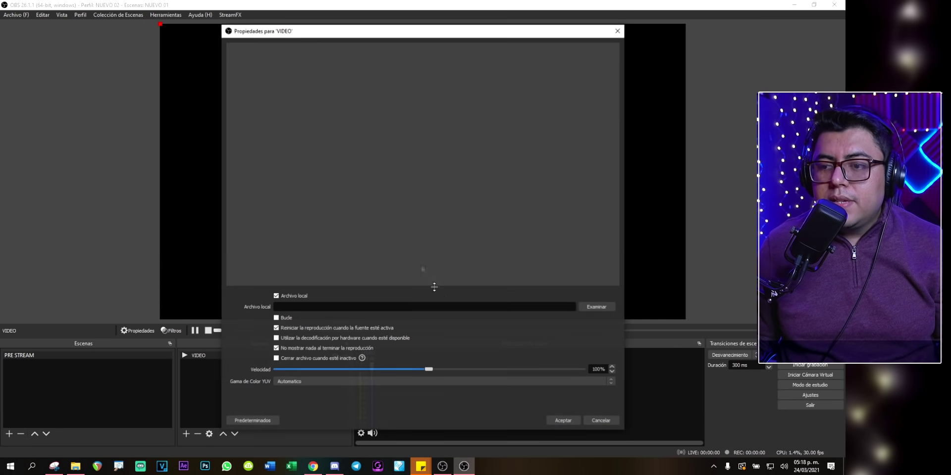
# Load Mi video 1.2.mp4 from the Descargas folder as the VIDEO source's local file, enable looping (Bucle) and accept the properties
pyautogui.click(596, 307)
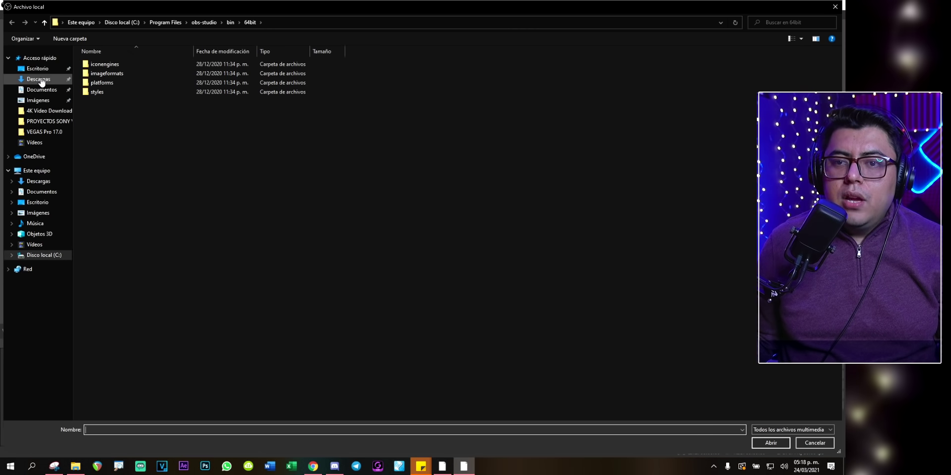
pyautogui.click(40, 79)
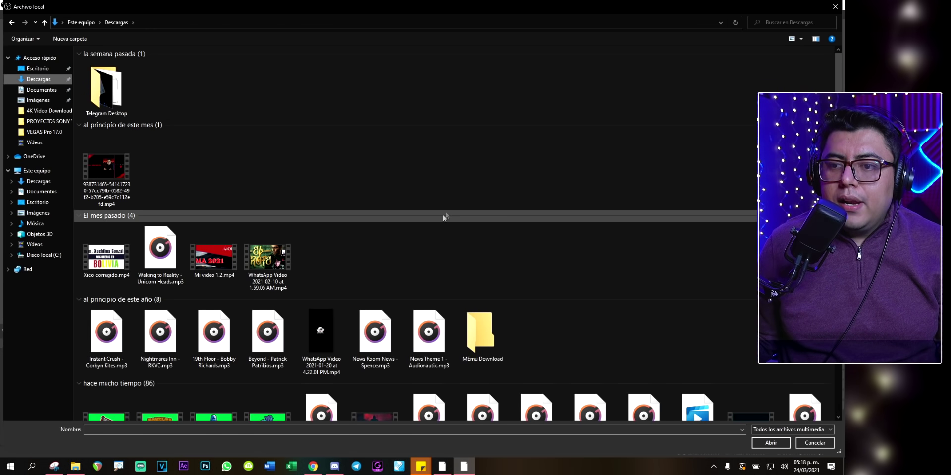
pyautogui.doubleClick(213, 251)
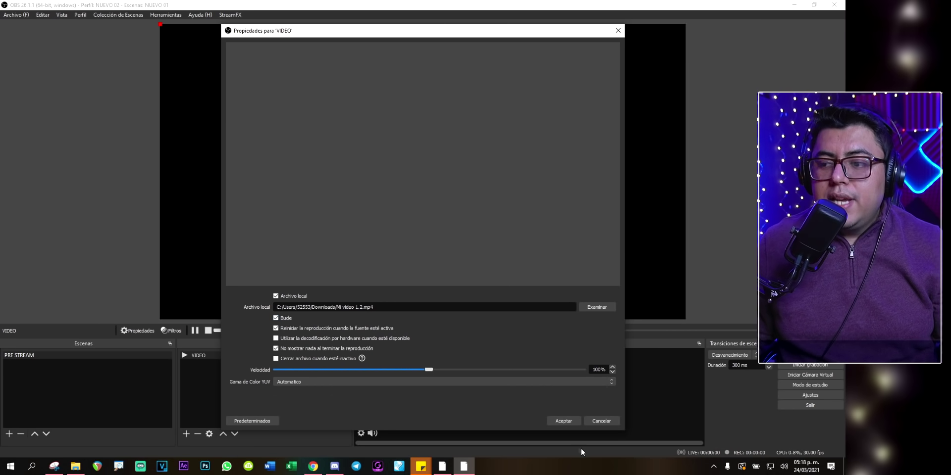
pyautogui.click(570, 419)
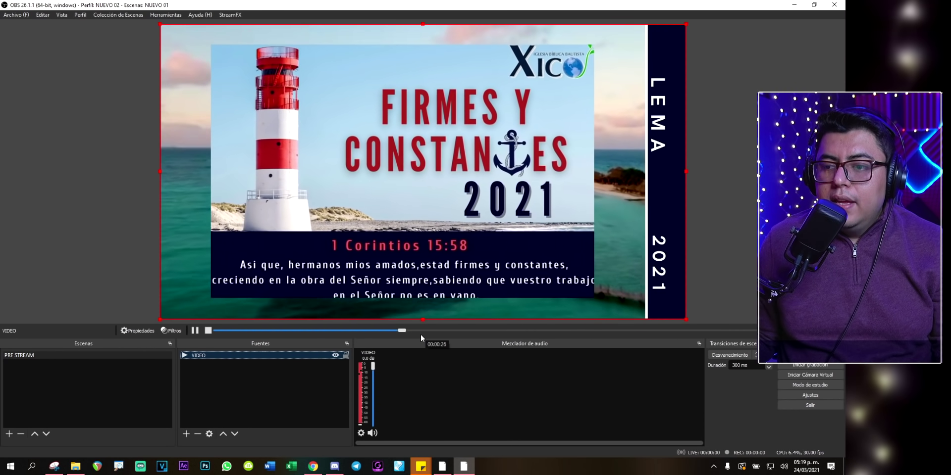
# Skip the VIDEO playback ahead to near its end, lower its mixer volume to about -8.9 dB and deselect the source
pyautogui.click(752, 331)
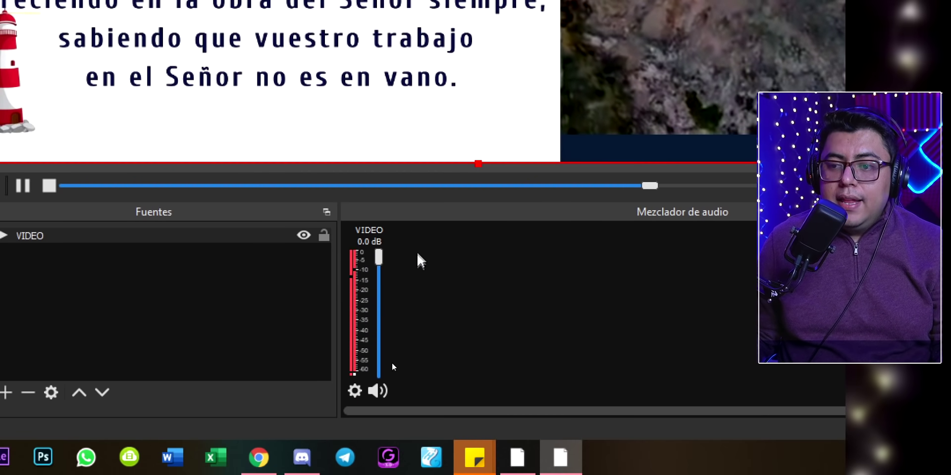
pyautogui.moveTo(384, 261); pyautogui.dragTo(384, 290)
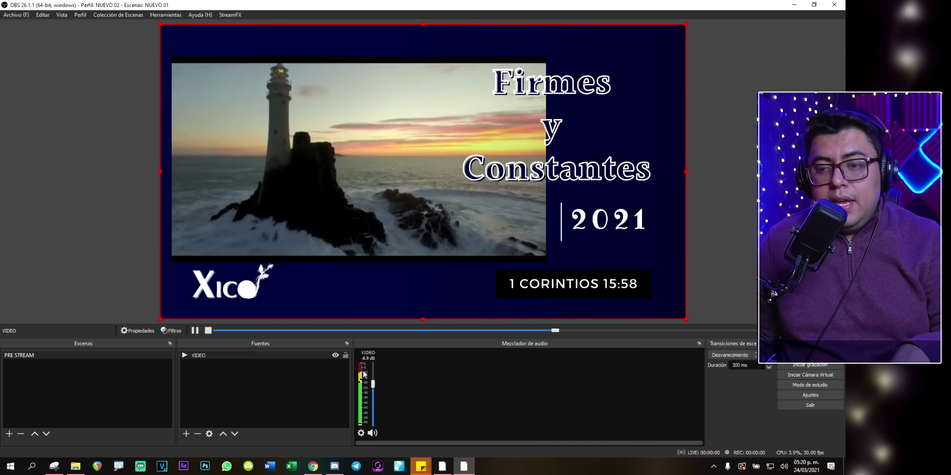
pyautogui.click(60, 221)
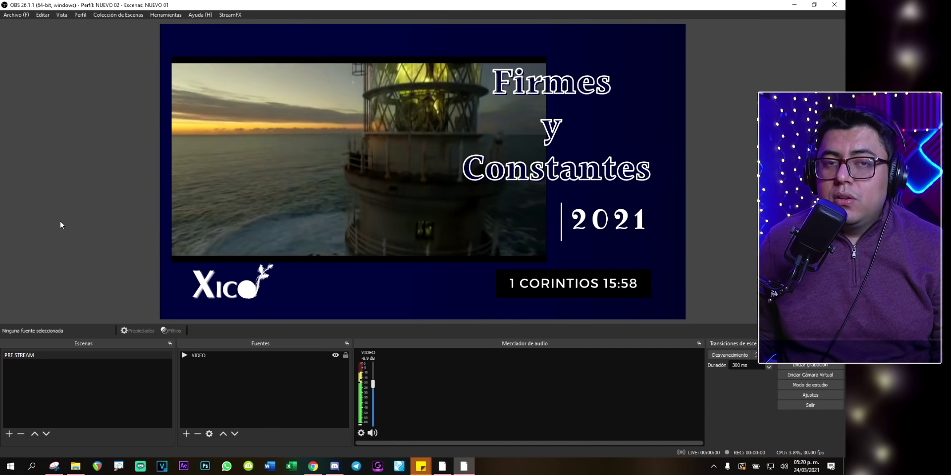